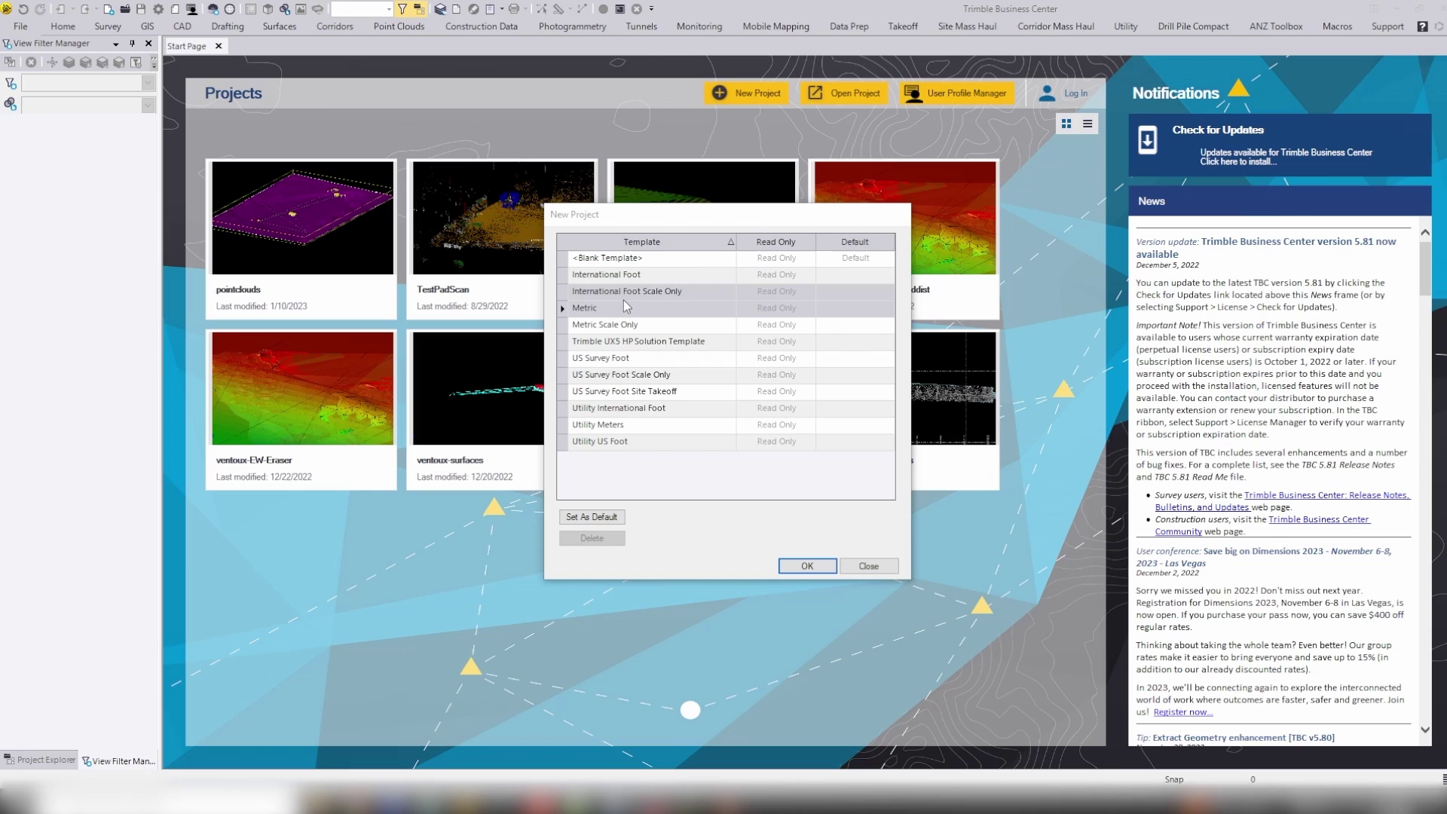
Create a new, empty project from the Metric template
left_click(805, 567)
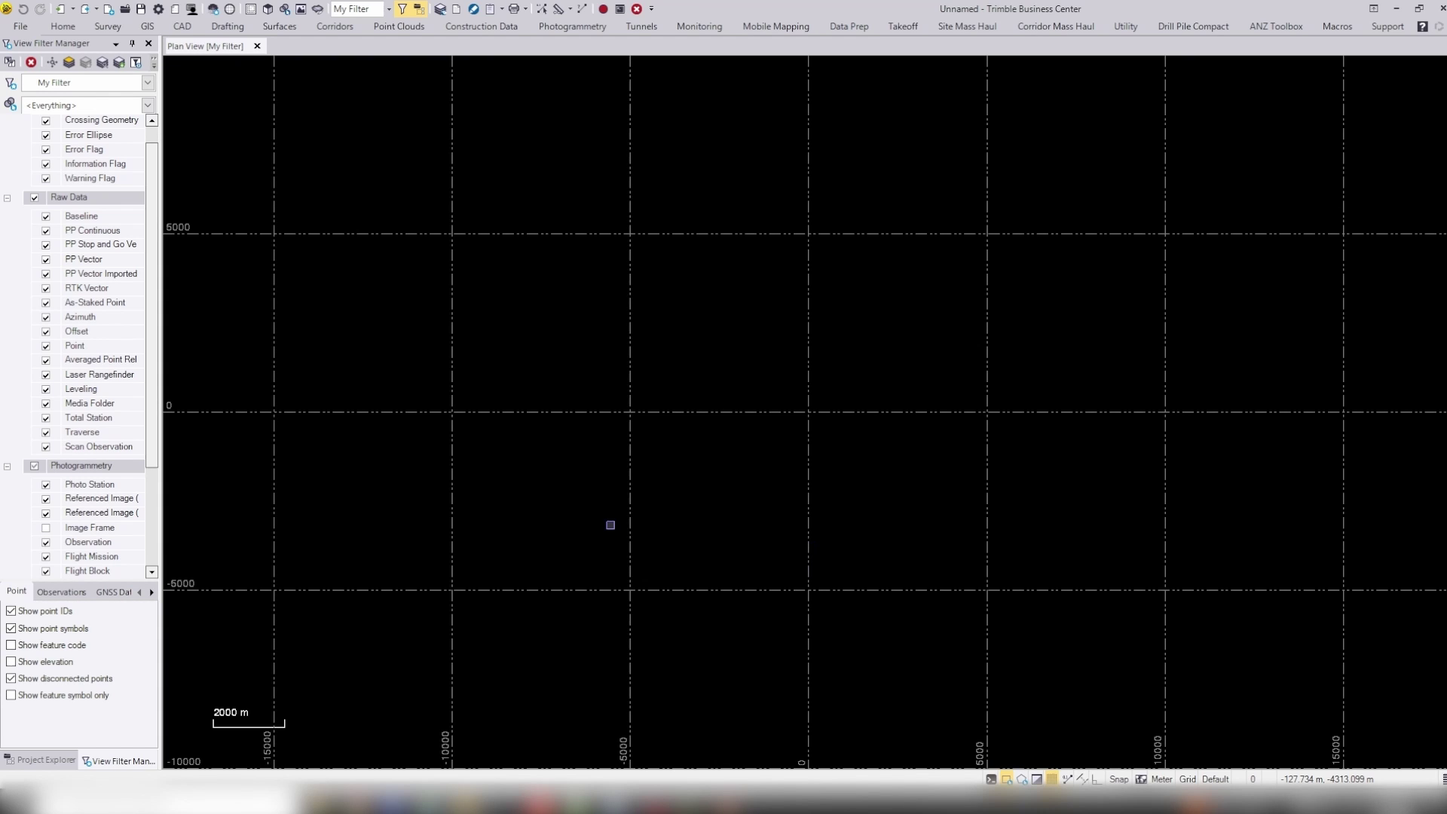
Drag padscantest2.scan.jxl from Work Orders > padscantest2 > Scan Data into the project
key("alt+Tab")
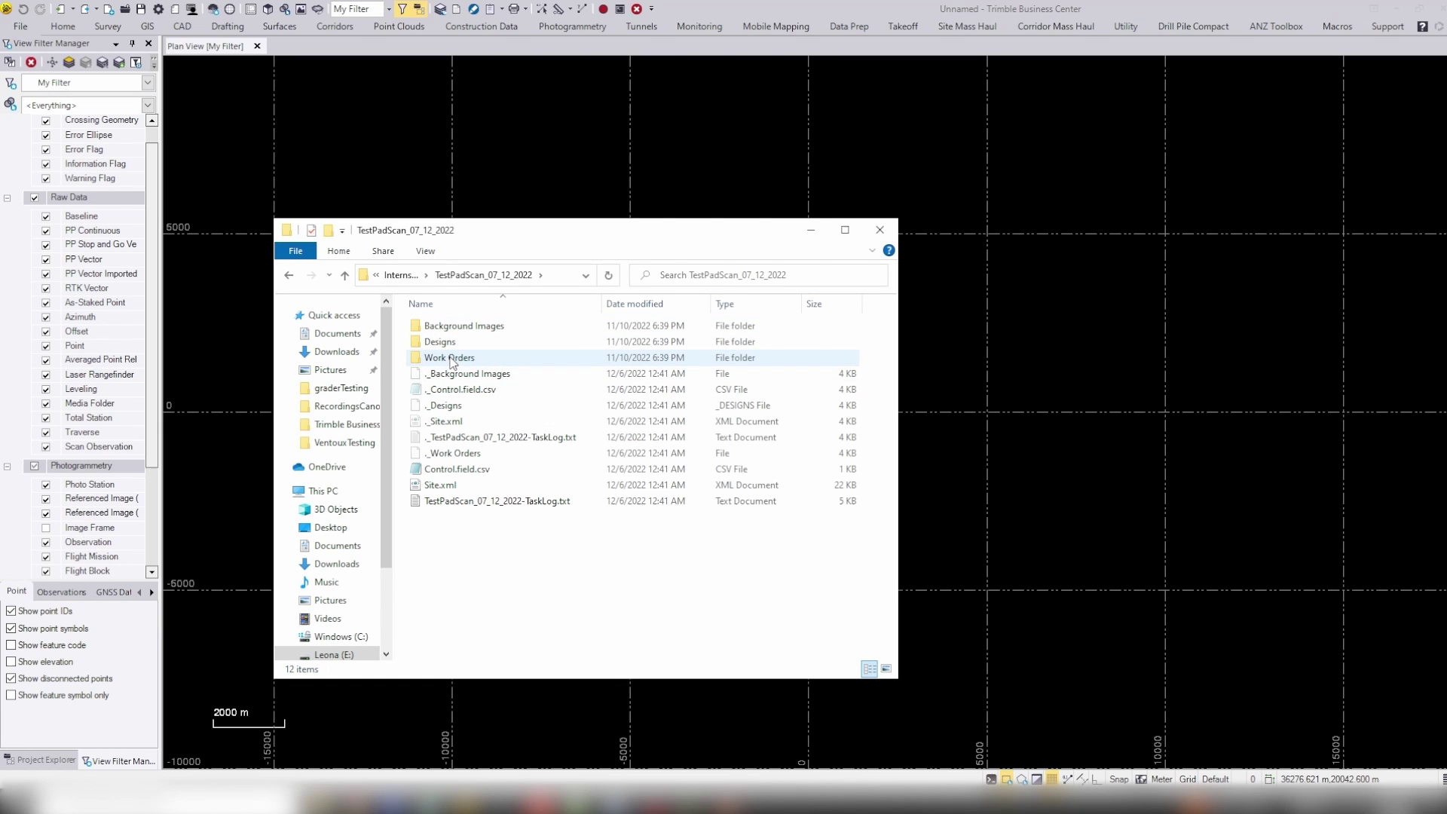
double_click(452, 359)
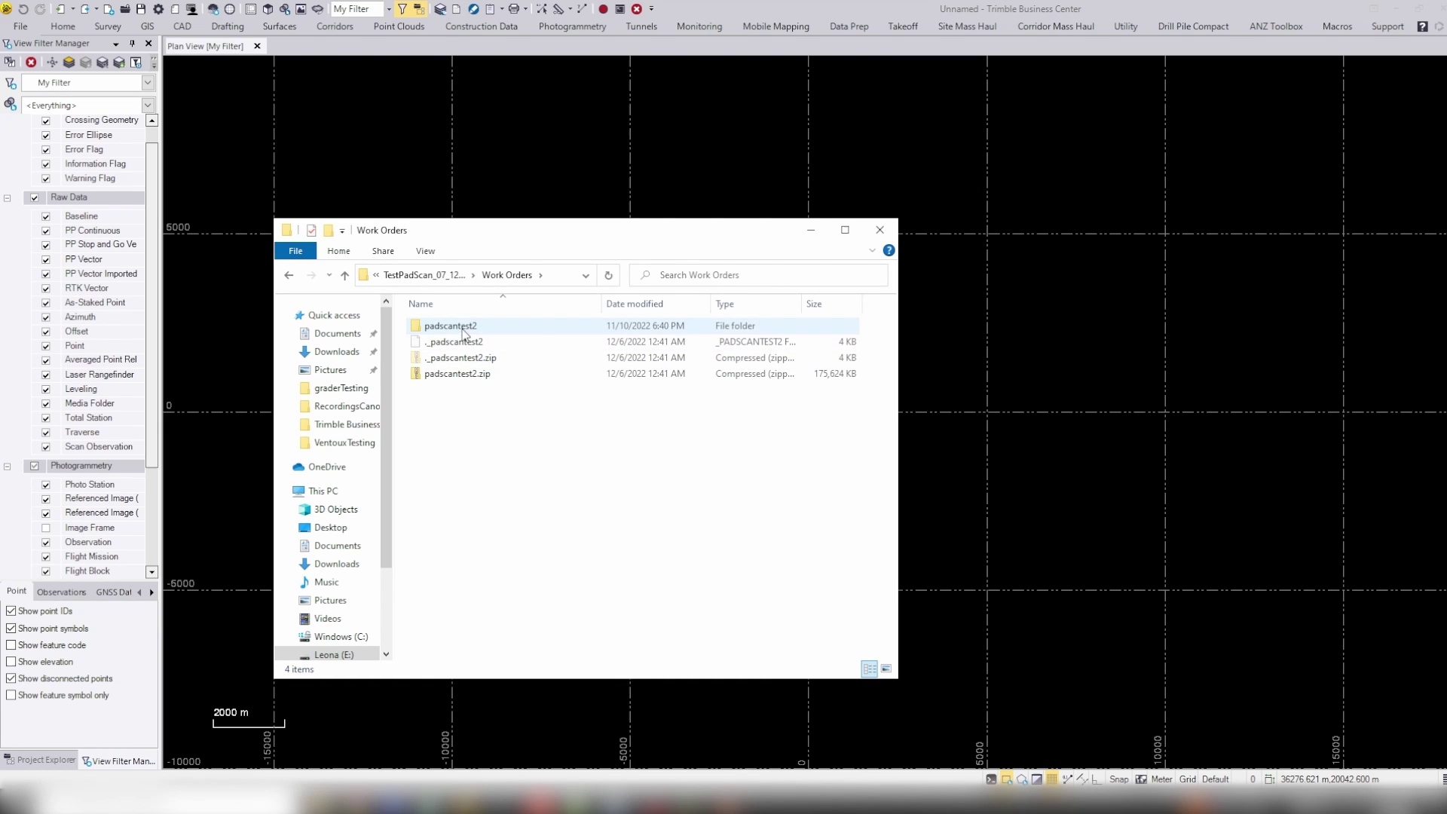
left_click(504, 323)
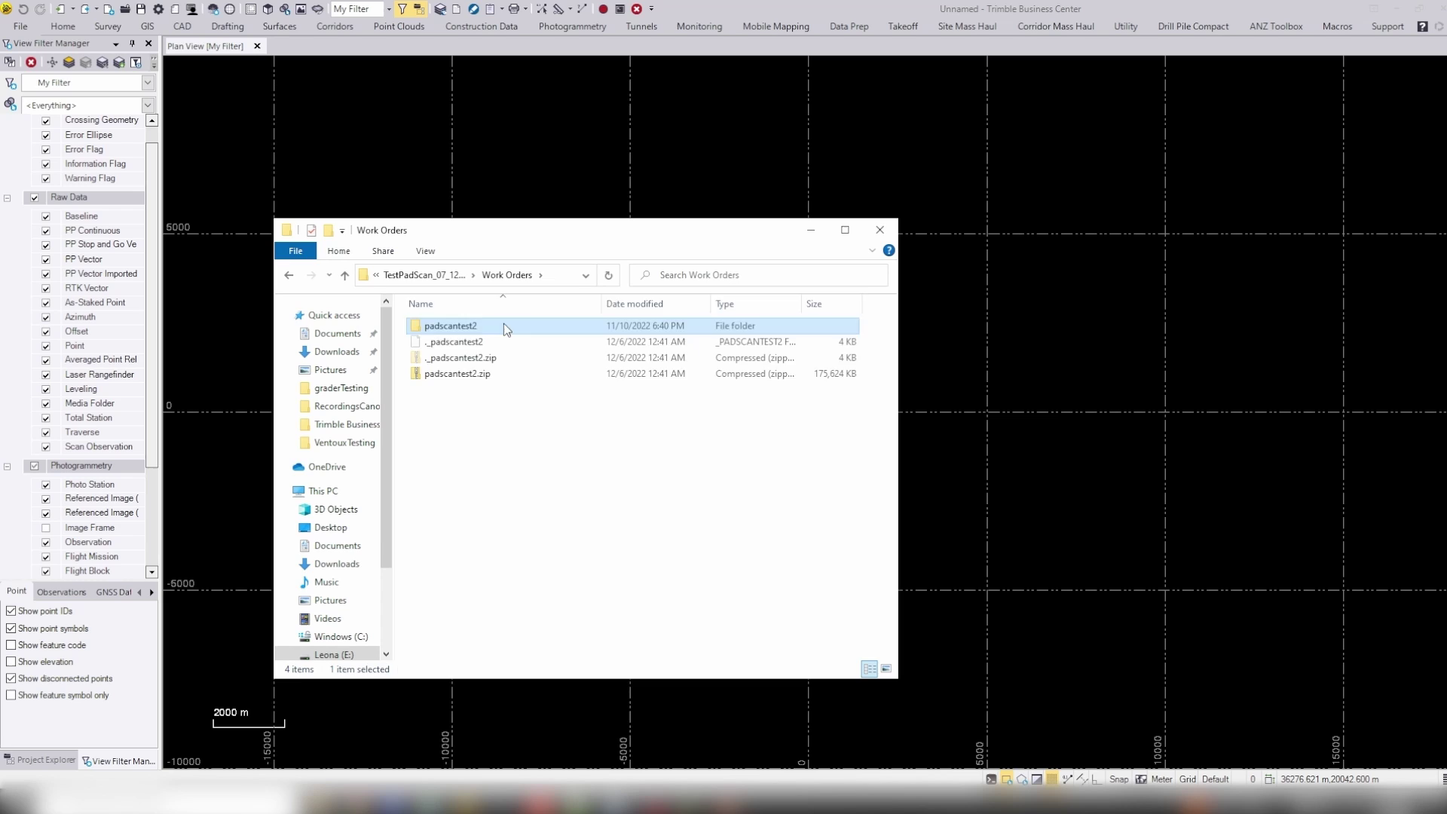
double_click(503, 324)
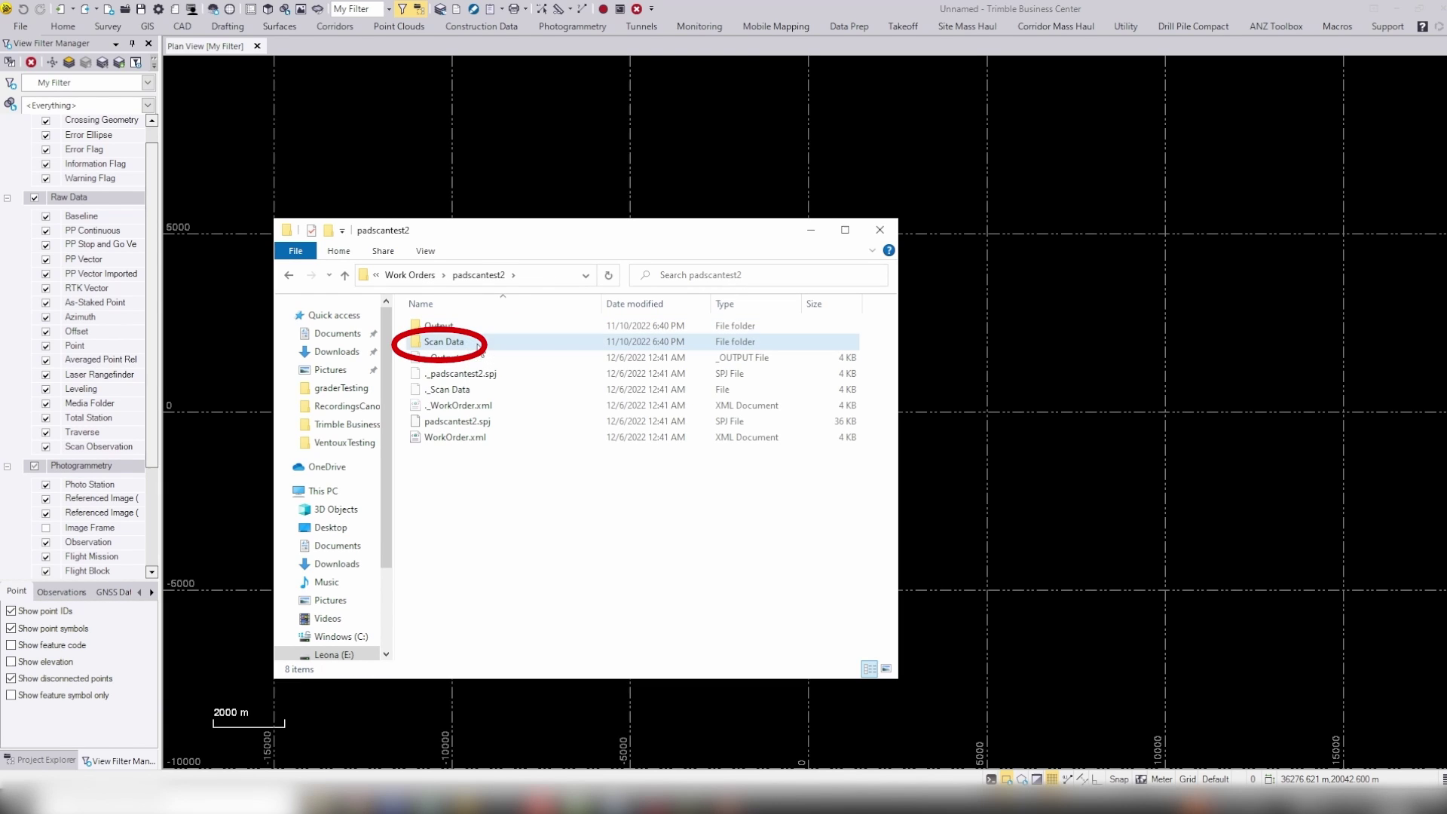
double_click(477, 343)
scroll(497, 516, "down", 15)
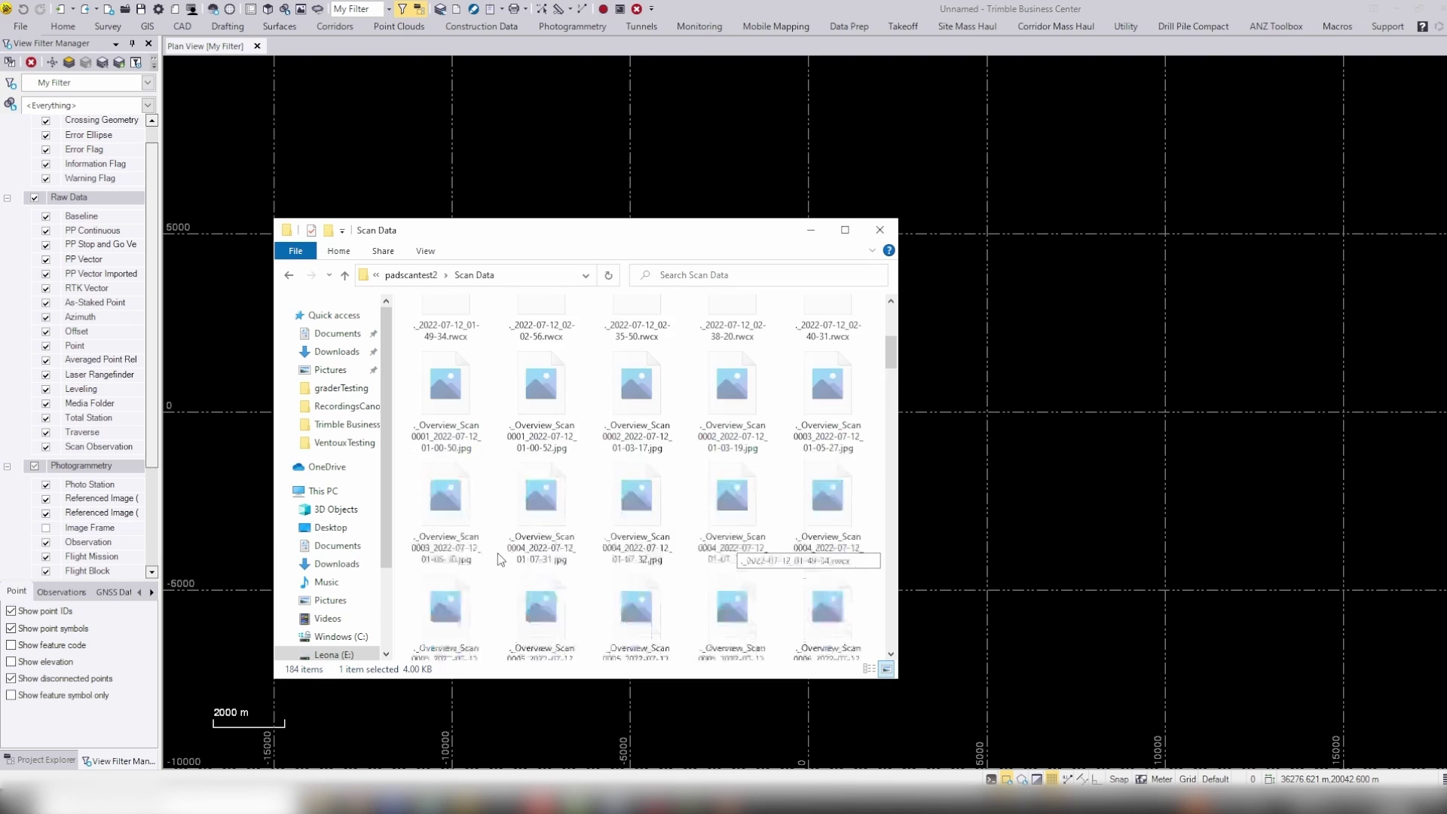
scroll(558, 439, "down", 10)
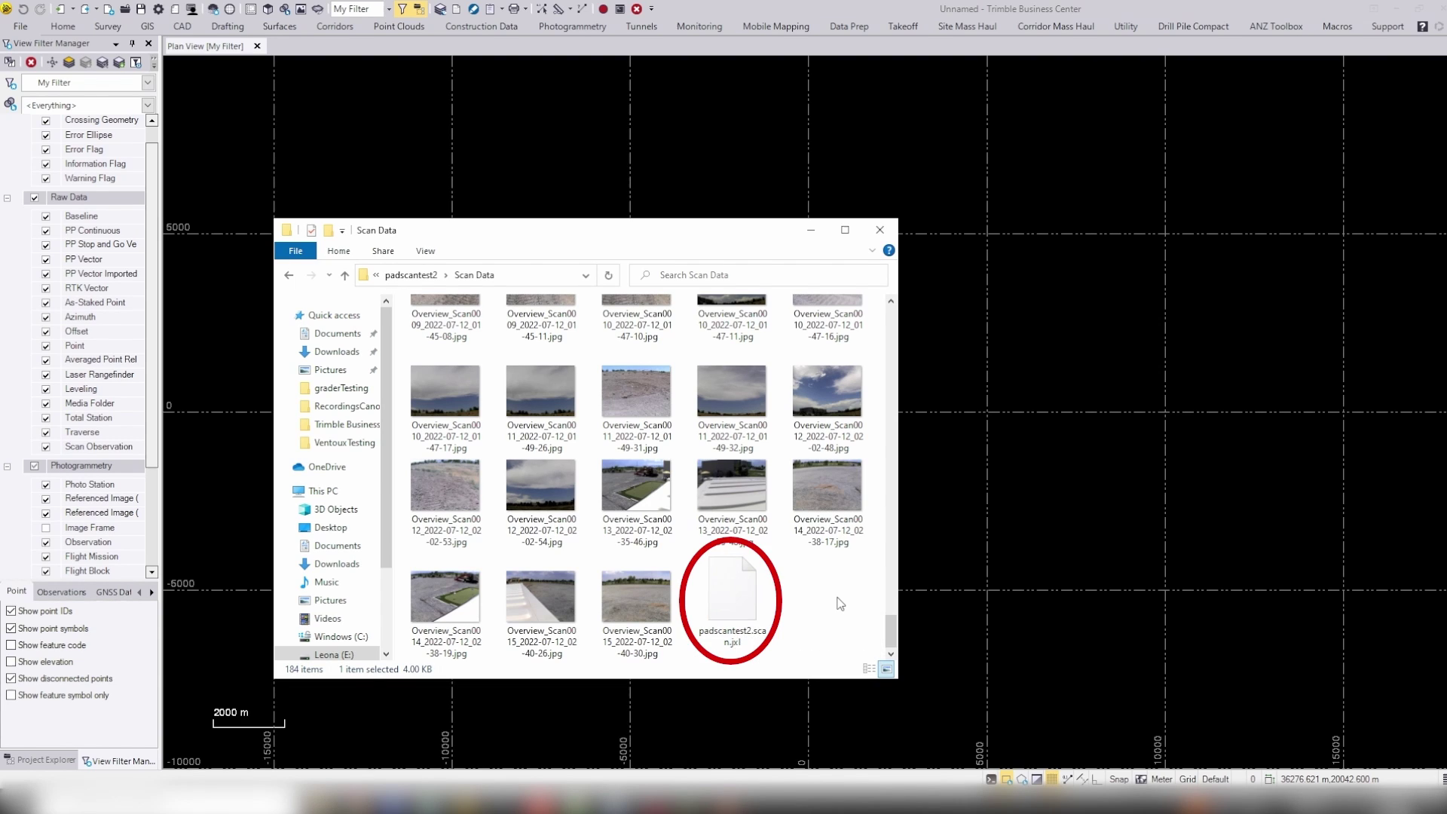
left_click_drag(735, 598, 996, 535)
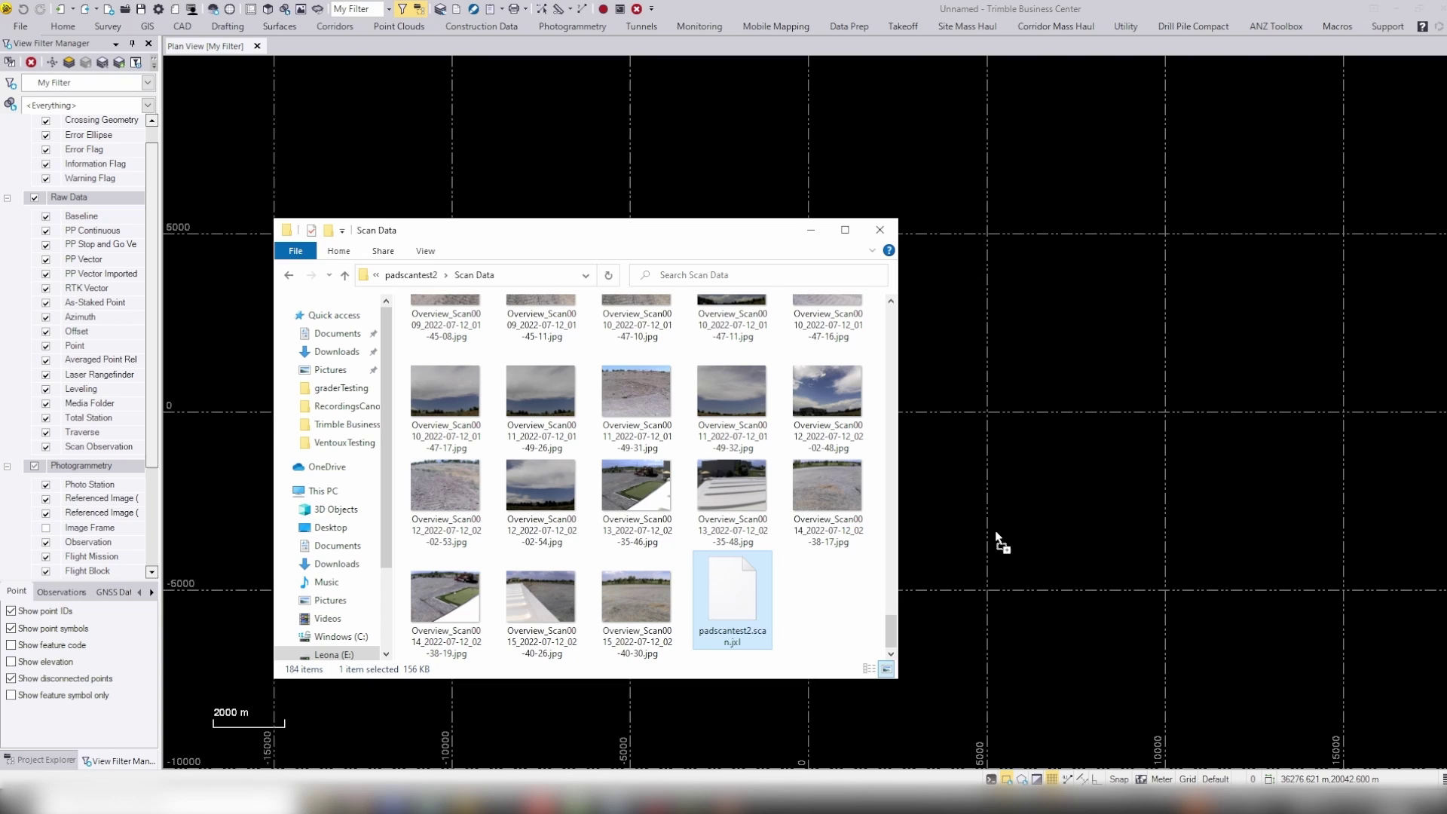
left_click_drag(996, 532, 996, 533)
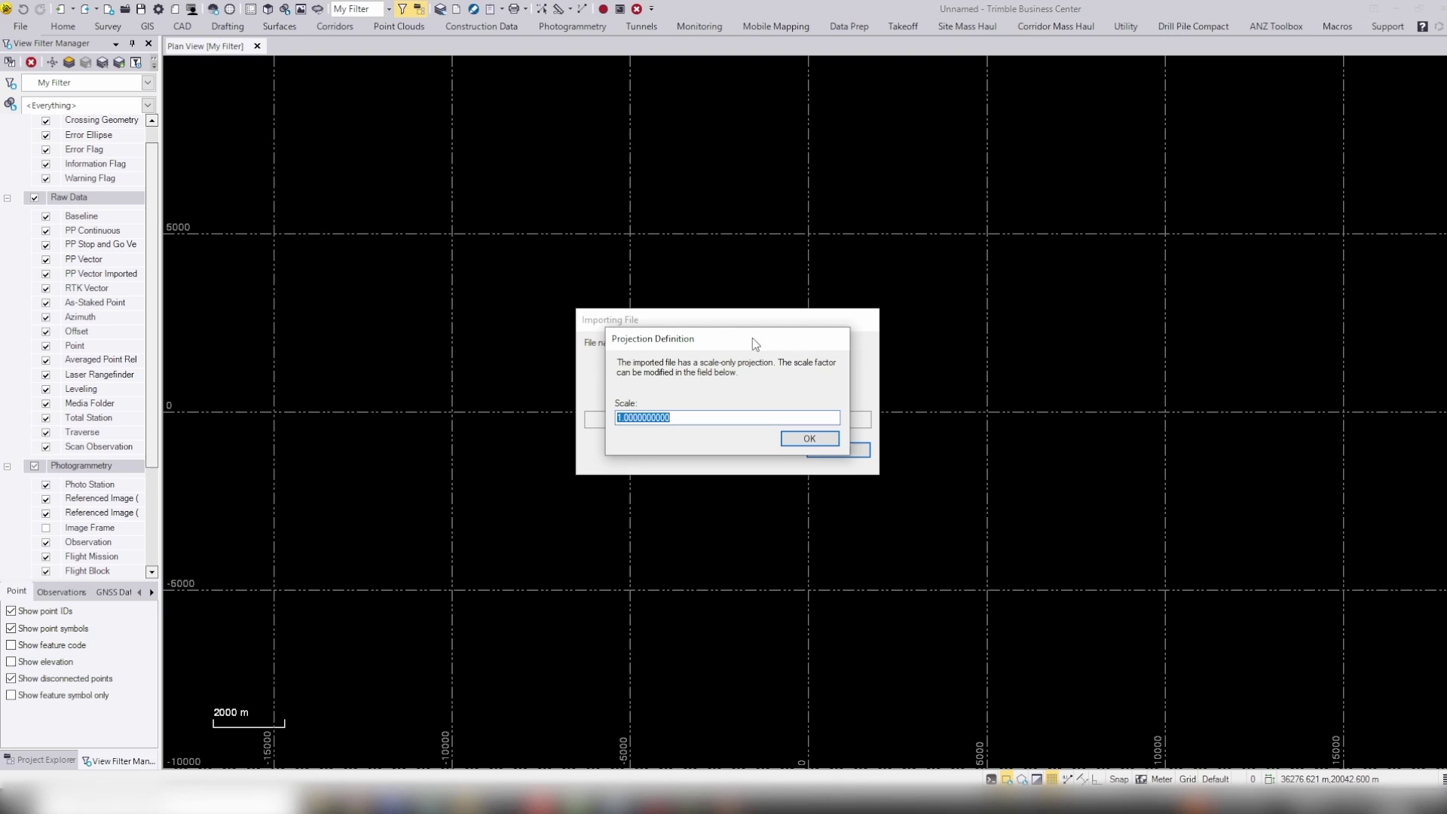
Accept the 1.0 projection scale factor and let the scan import finish
left_click(800, 439)
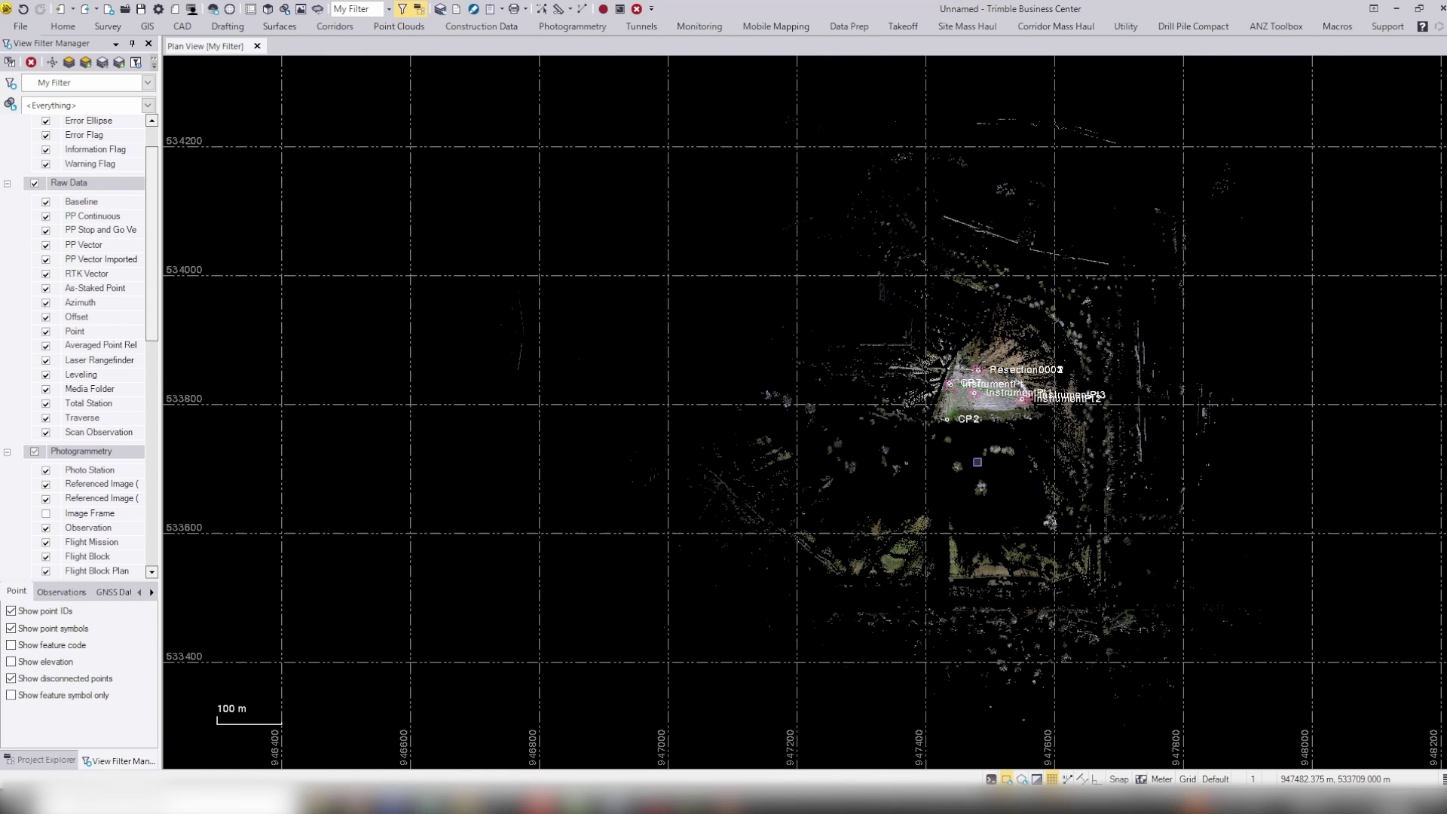
Zoom in on the scan in plan, then display the point cloud in a 3D View
scroll(1025, 392, "up", 2)
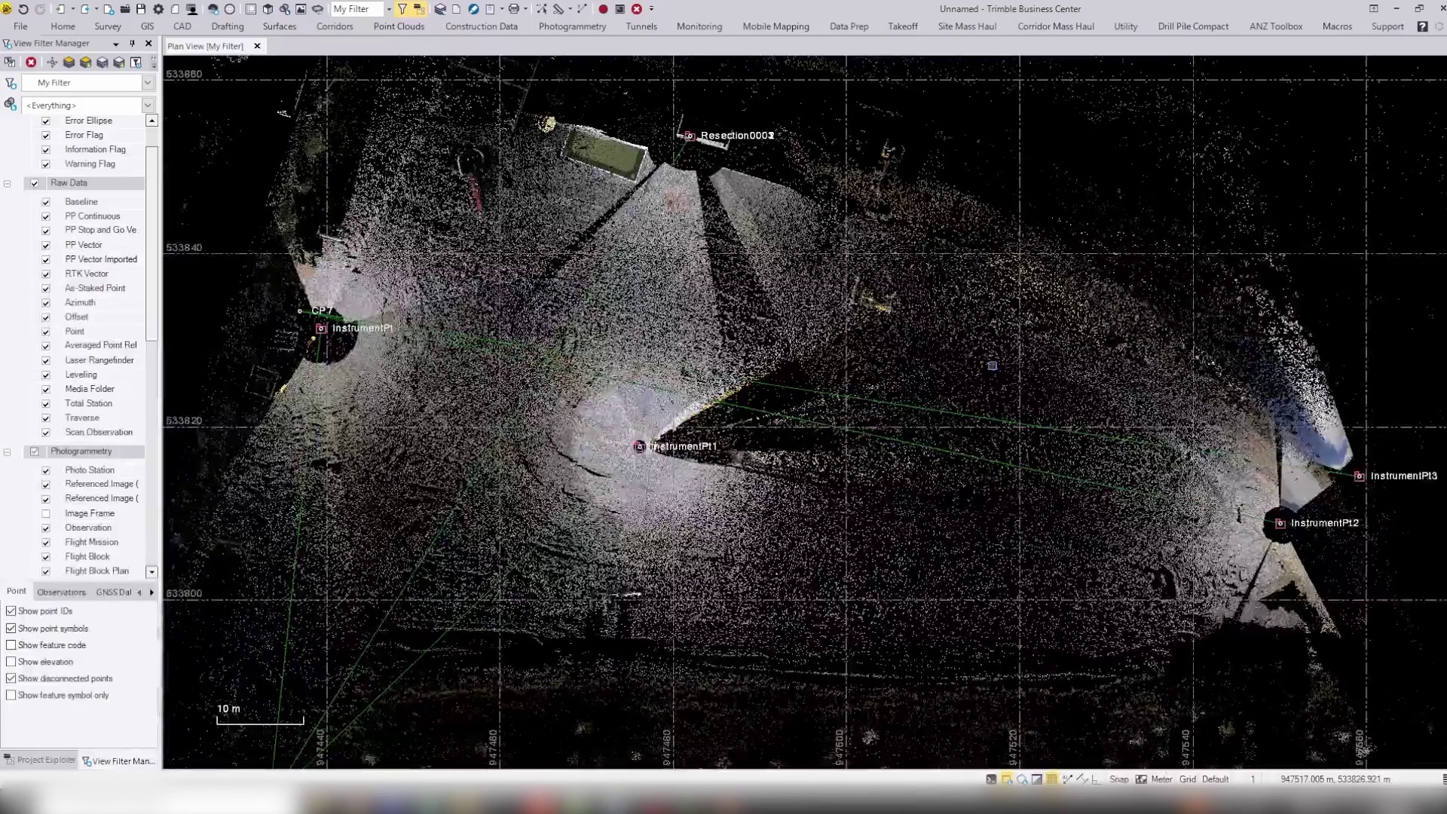
scroll(992, 366, "up", 1)
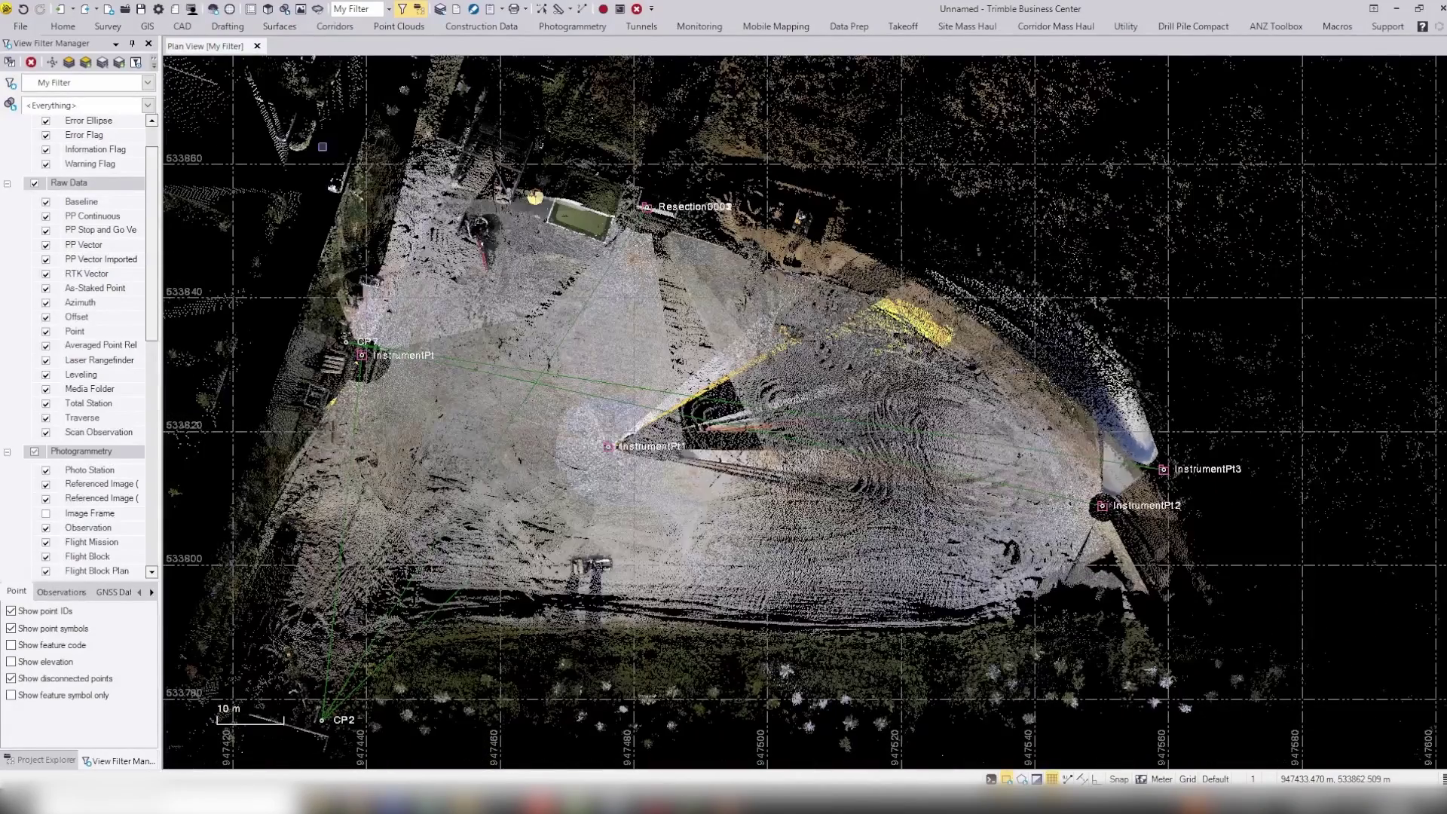
left_click(268, 10)
left_click(63, 26)
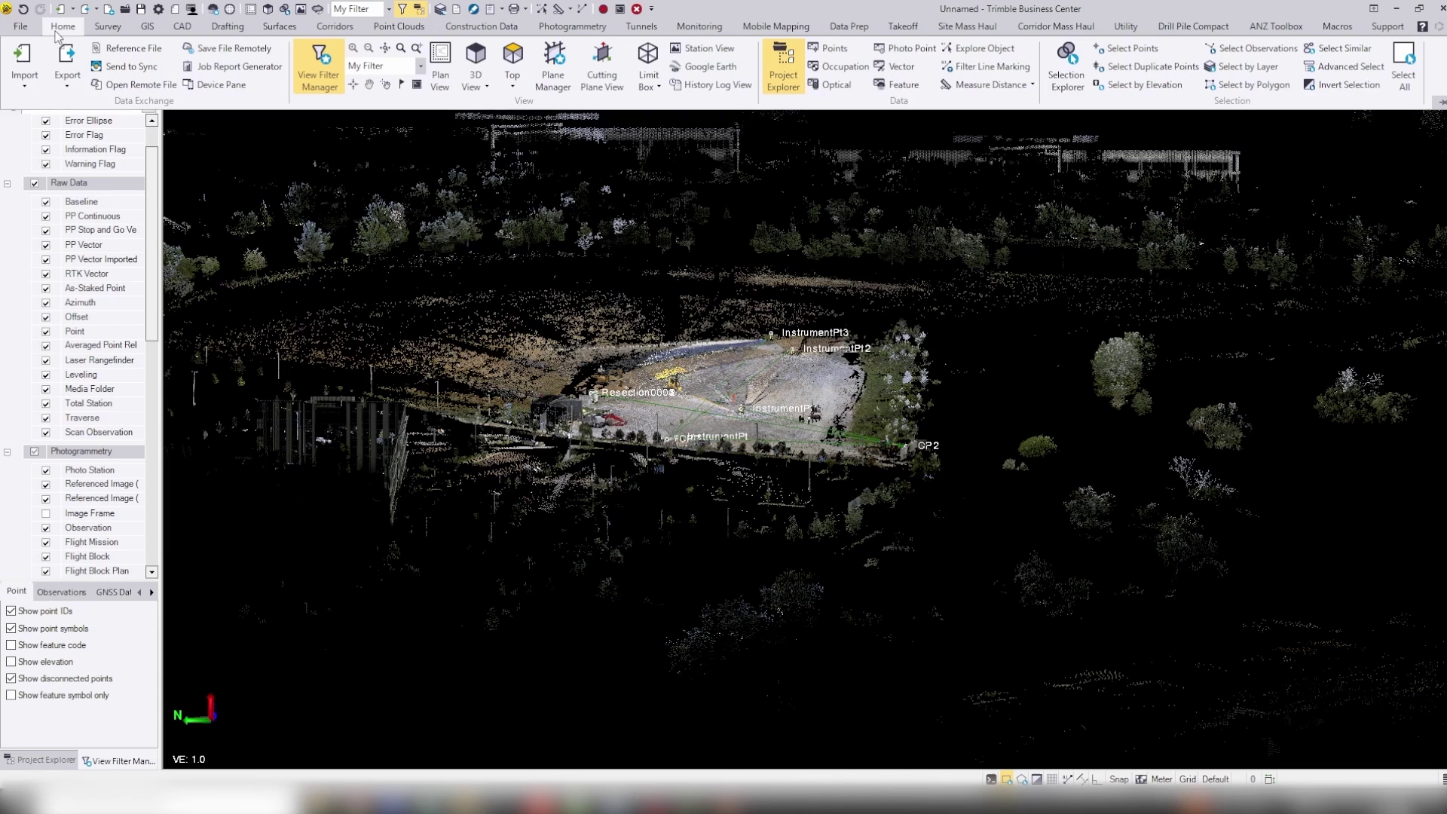
Add a limit box and pull its bottom and near faces in around the pad
left_click(648, 59)
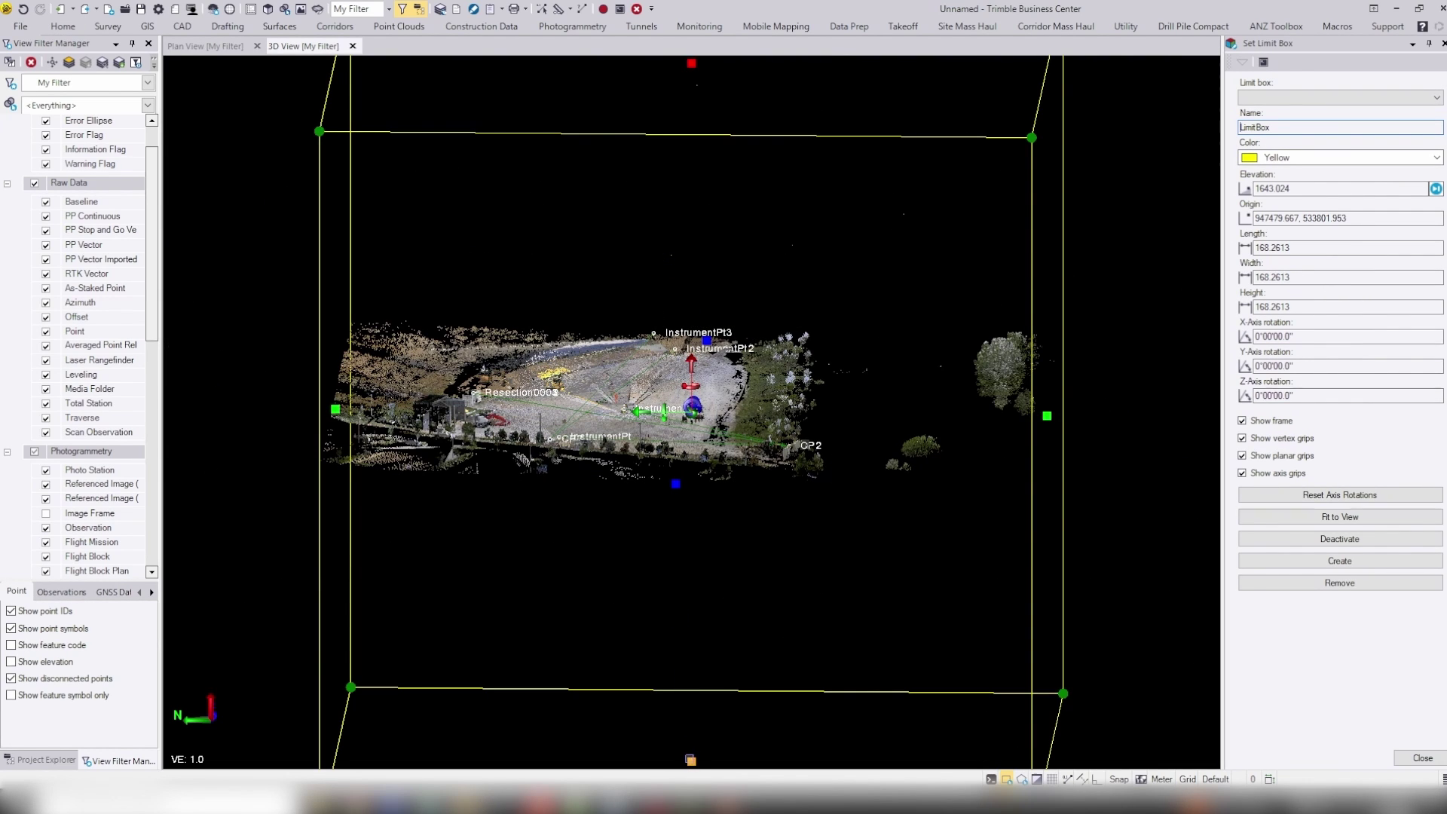
left_click_drag(690, 759, 690, 565)
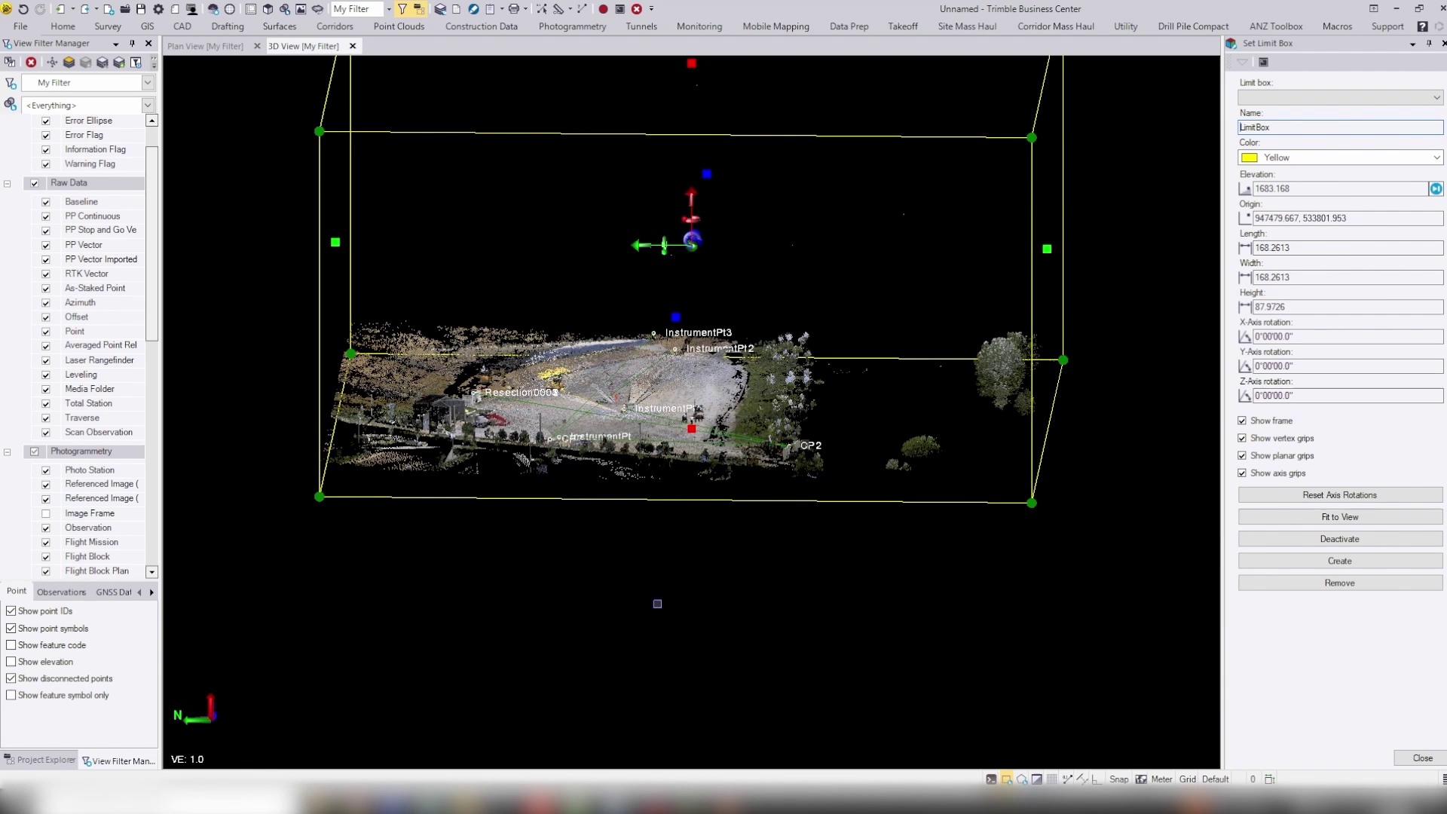
left_click_drag(583, 624, 448, 680)
scroll(448, 681, "down", 5)
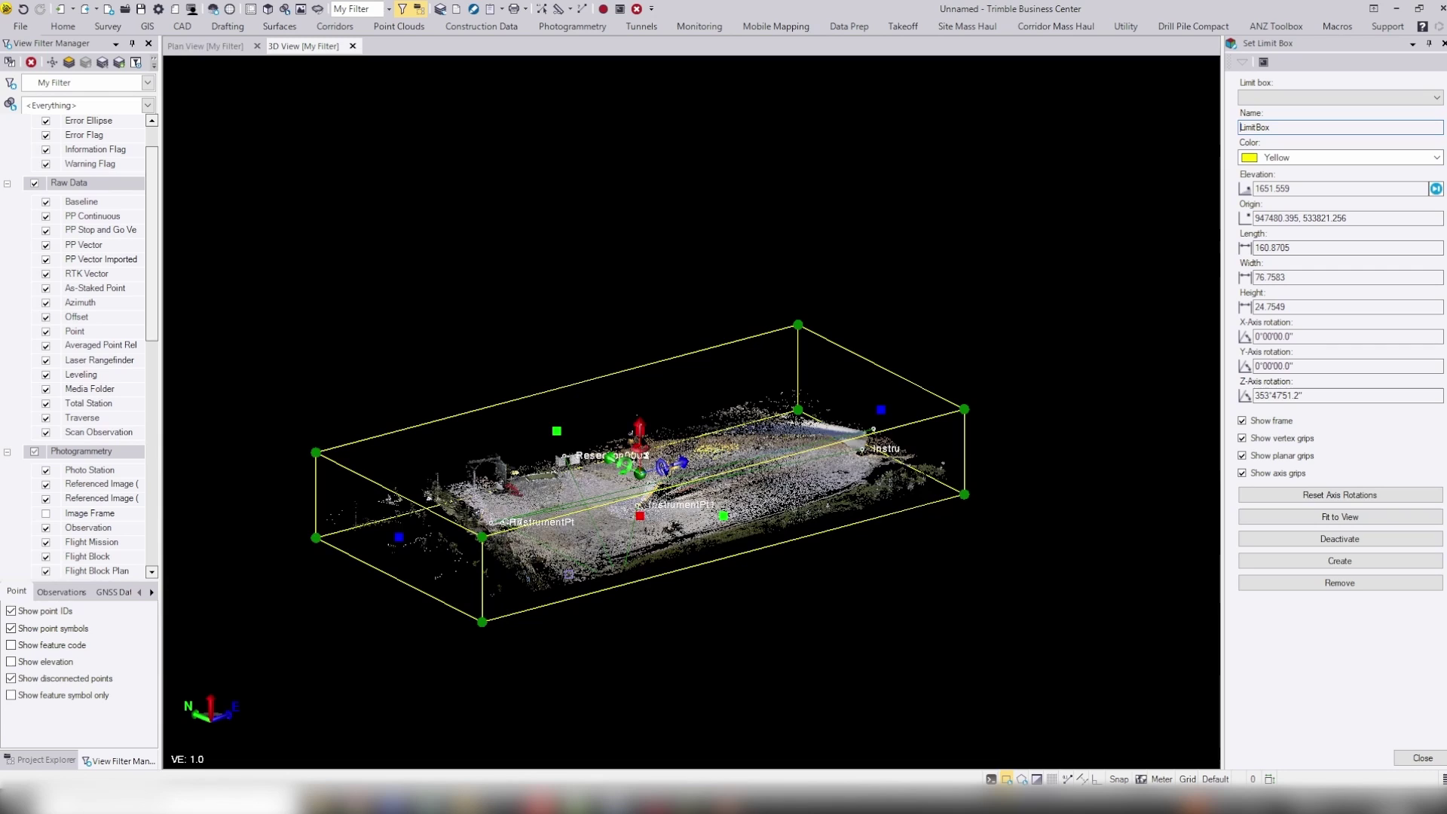
left_click_drag(449, 714, 441, 553)
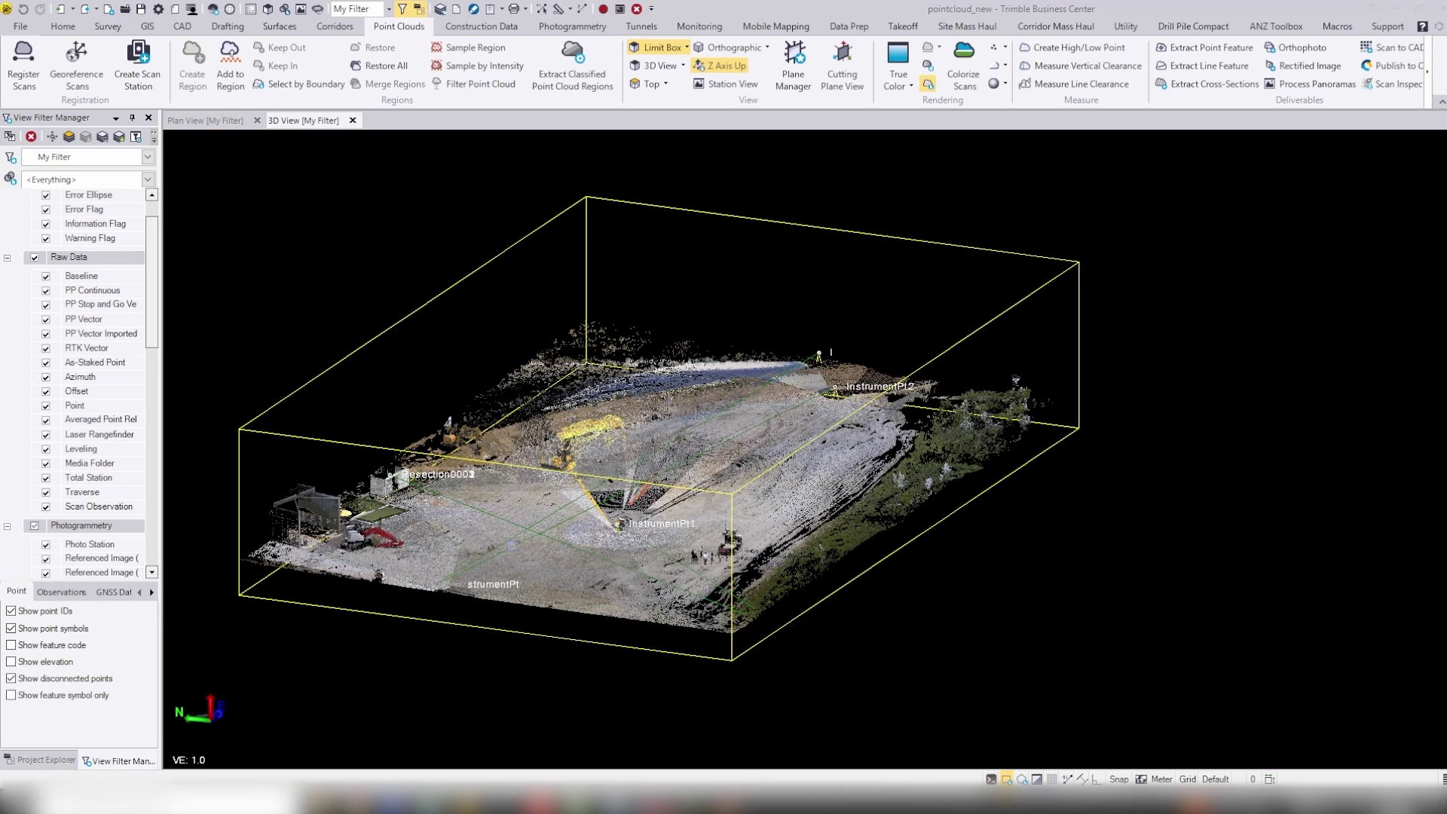
Extract Outdoor classified regions from the cropped point cloud, excluding Power lines
left_click(511, 561)
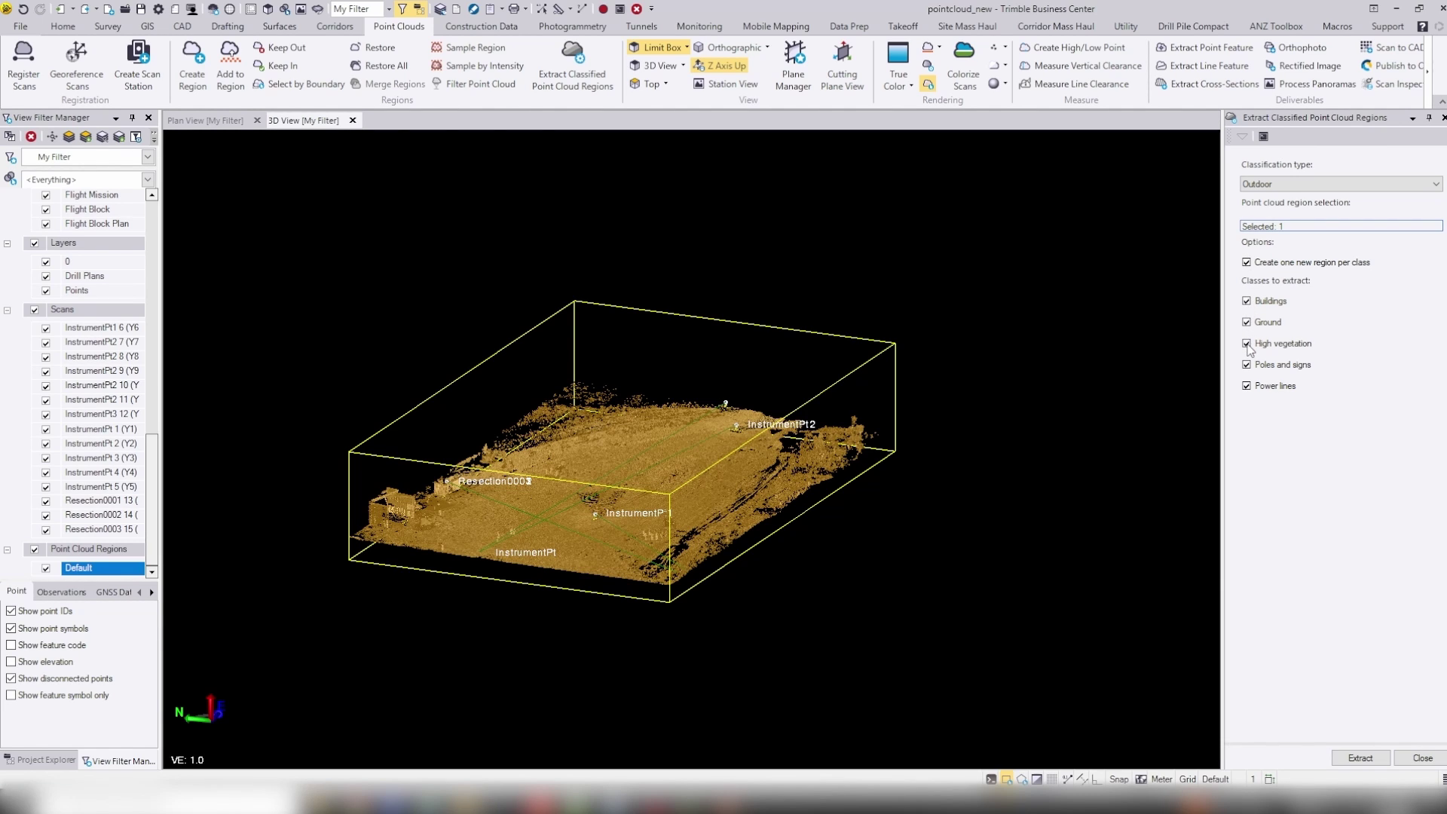
left_click(1247, 385)
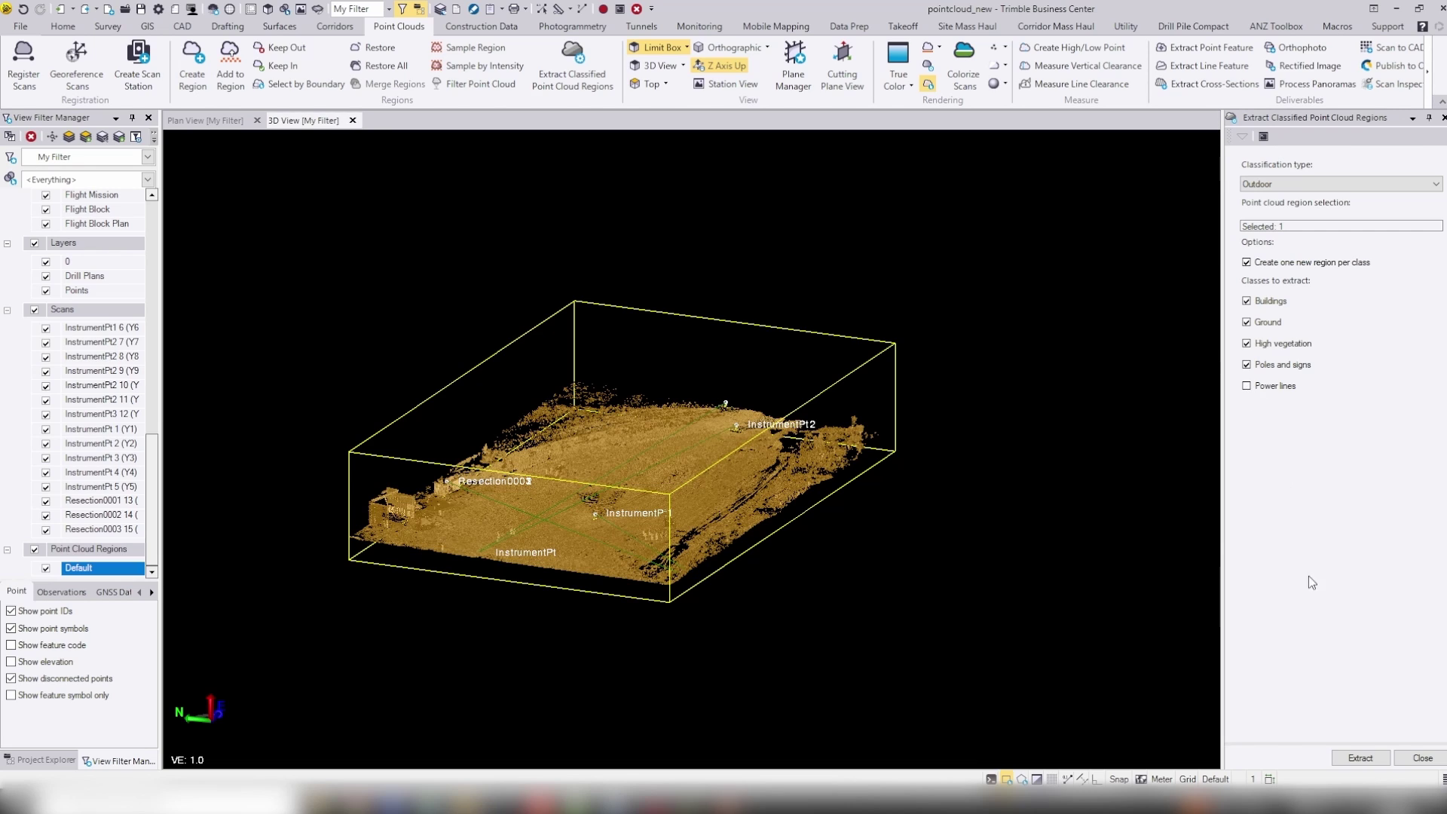
left_click(1361, 759)
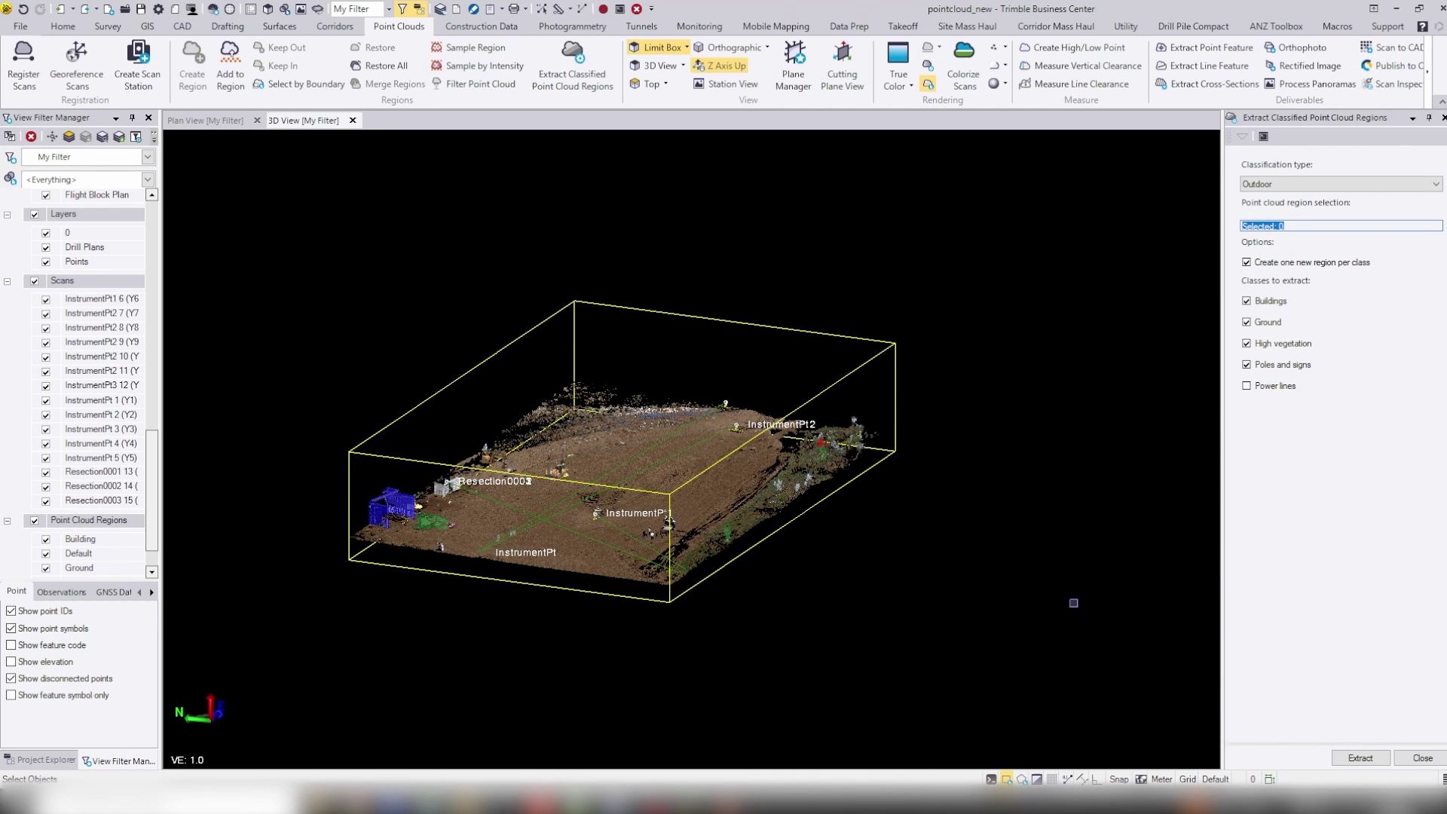
Hide the Building, Default, High Vegetation and Poles and Signs point cloud regions
left_click(1409, 756)
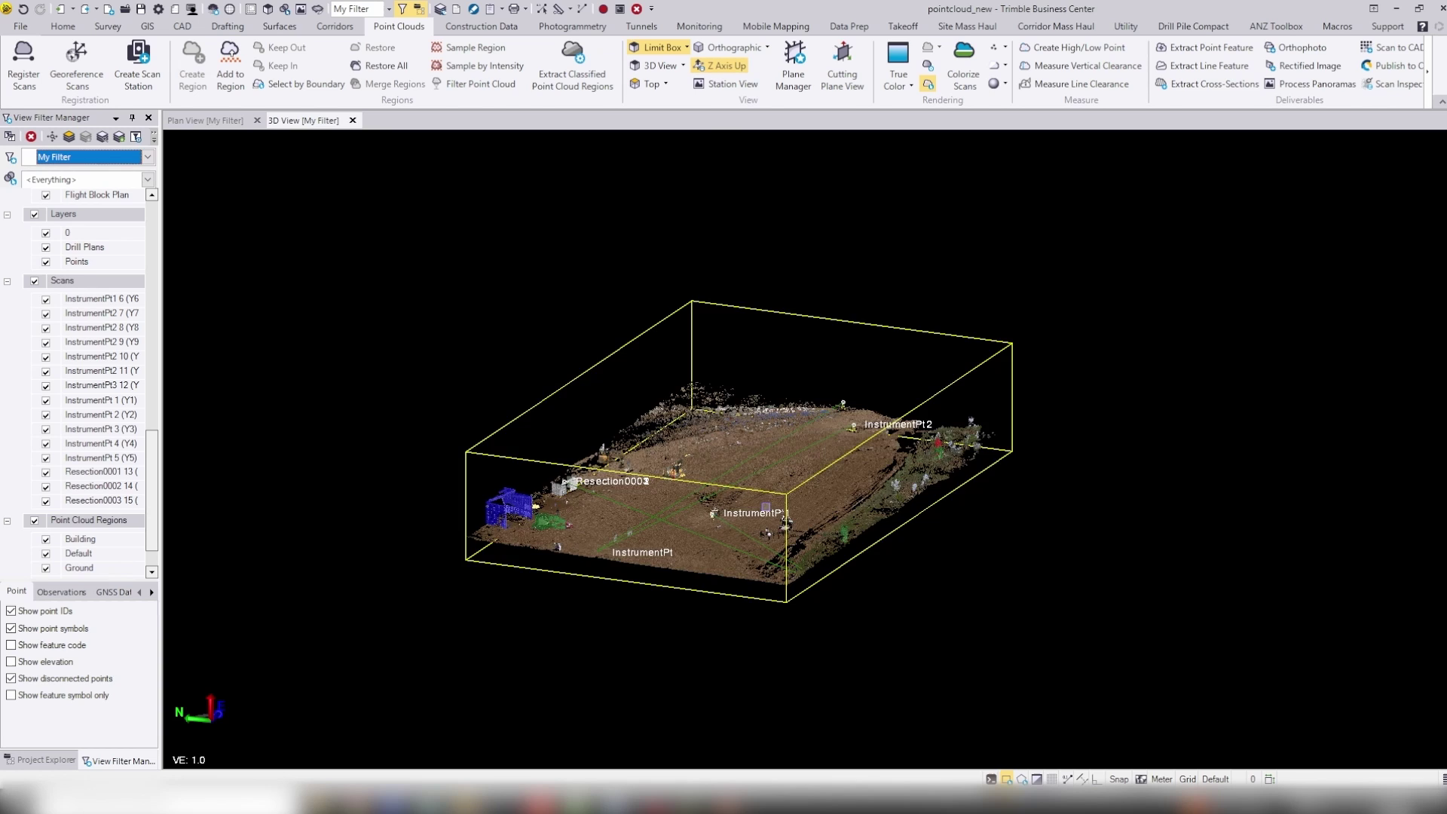
scroll(786, 518, "up", 3)
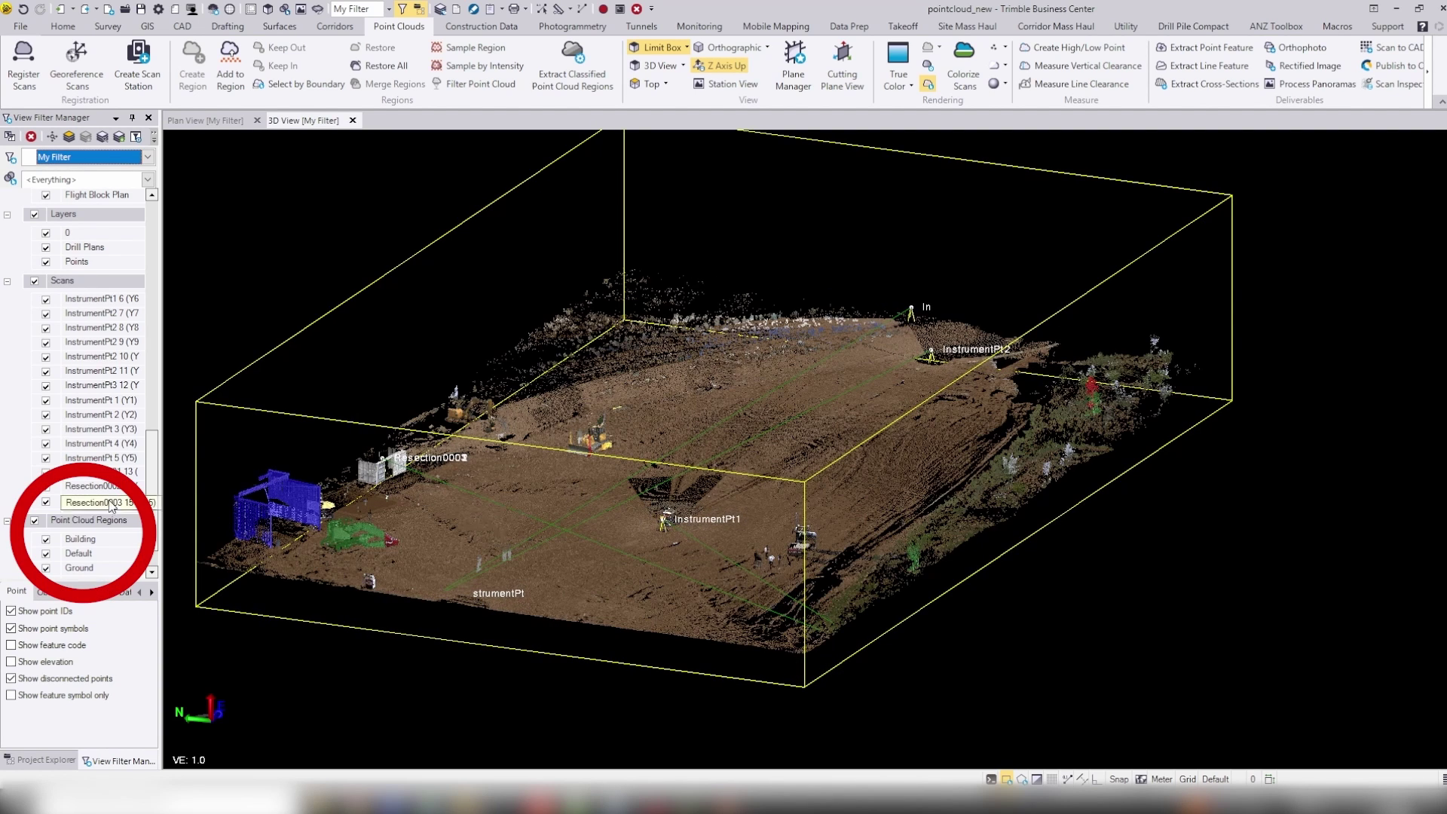
scroll(112, 505, "down", 1)
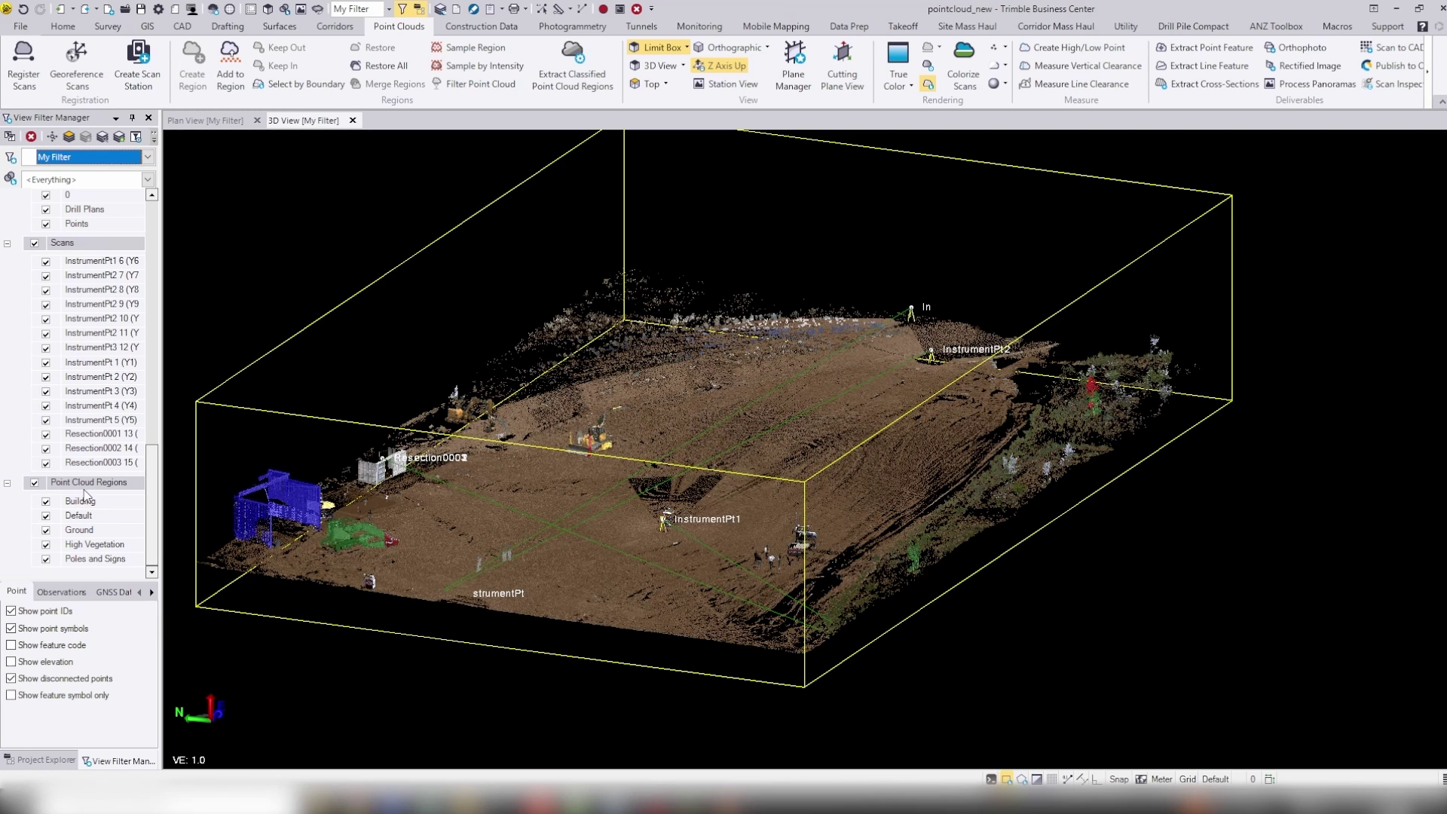
left_click(46, 501)
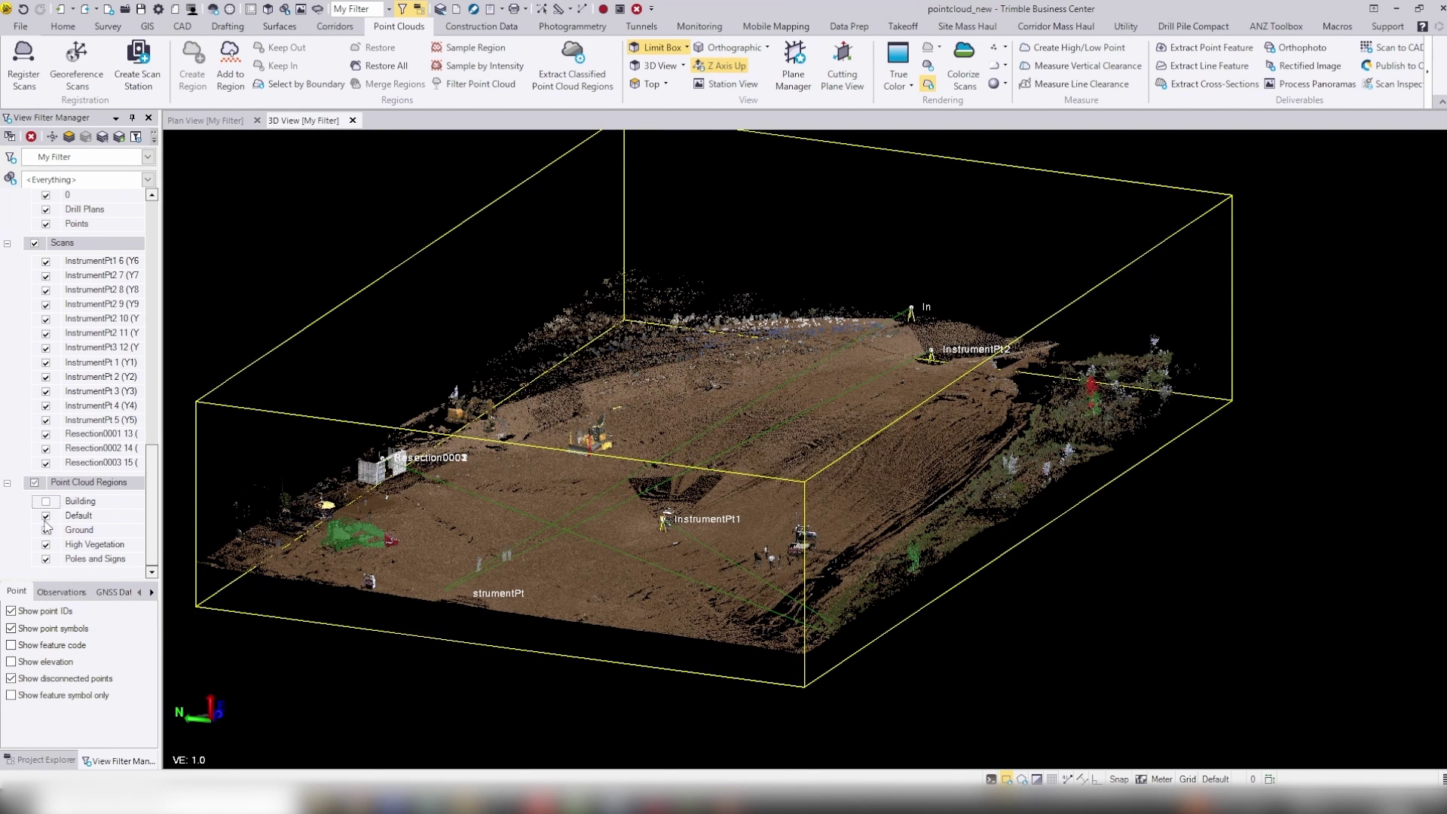
left_click(46, 516)
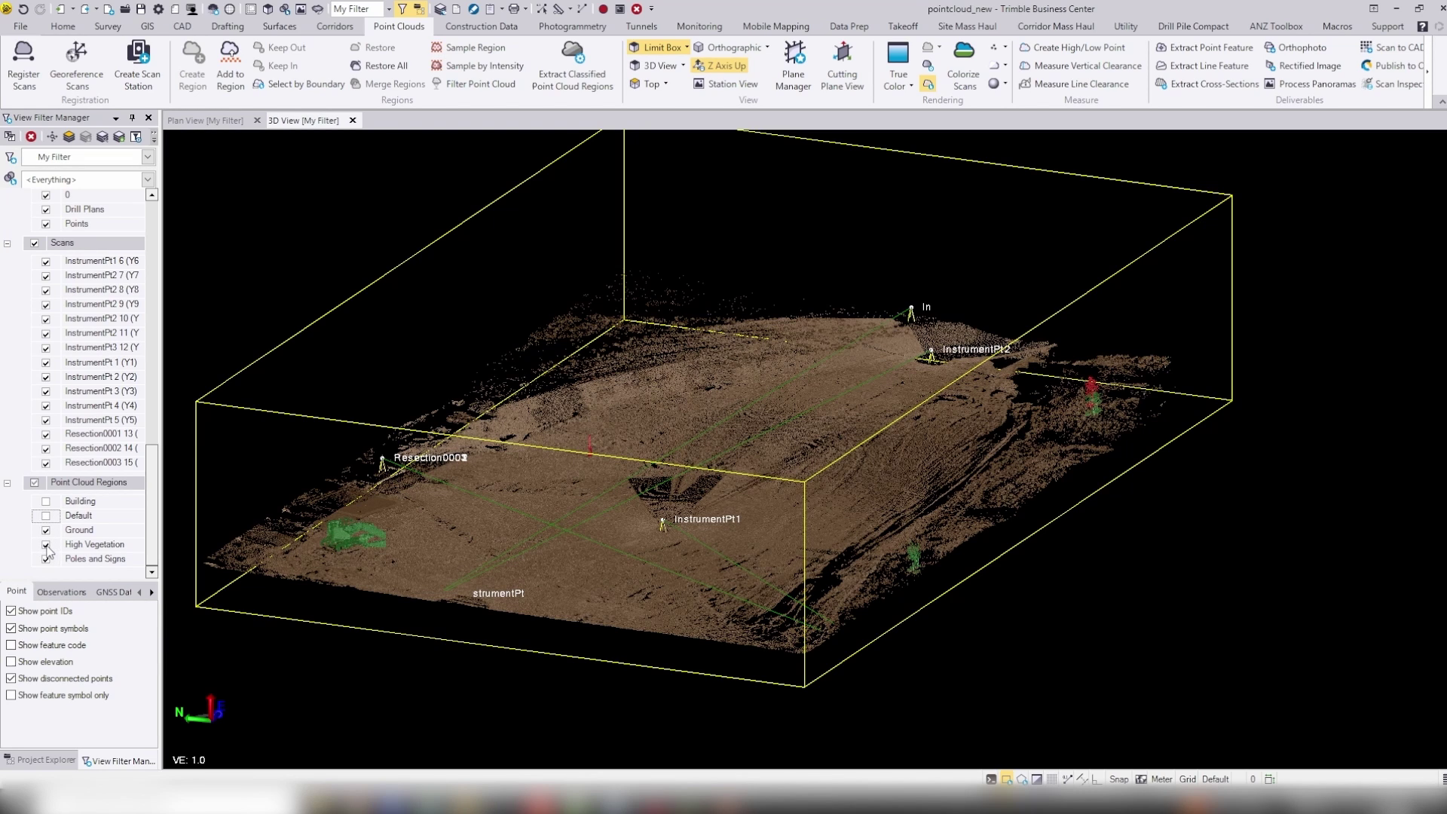
left_click(46, 544)
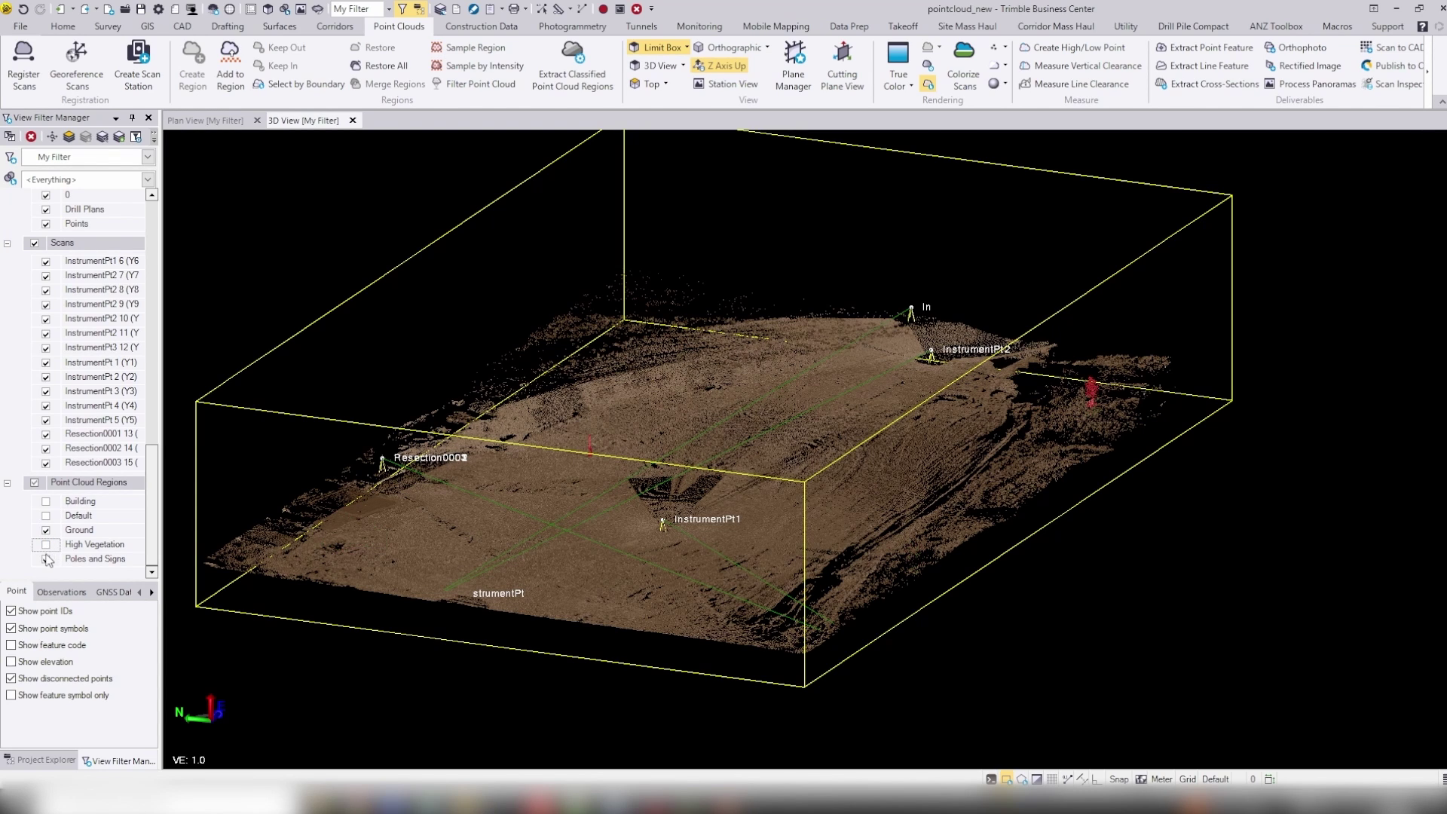
left_click(47, 561)
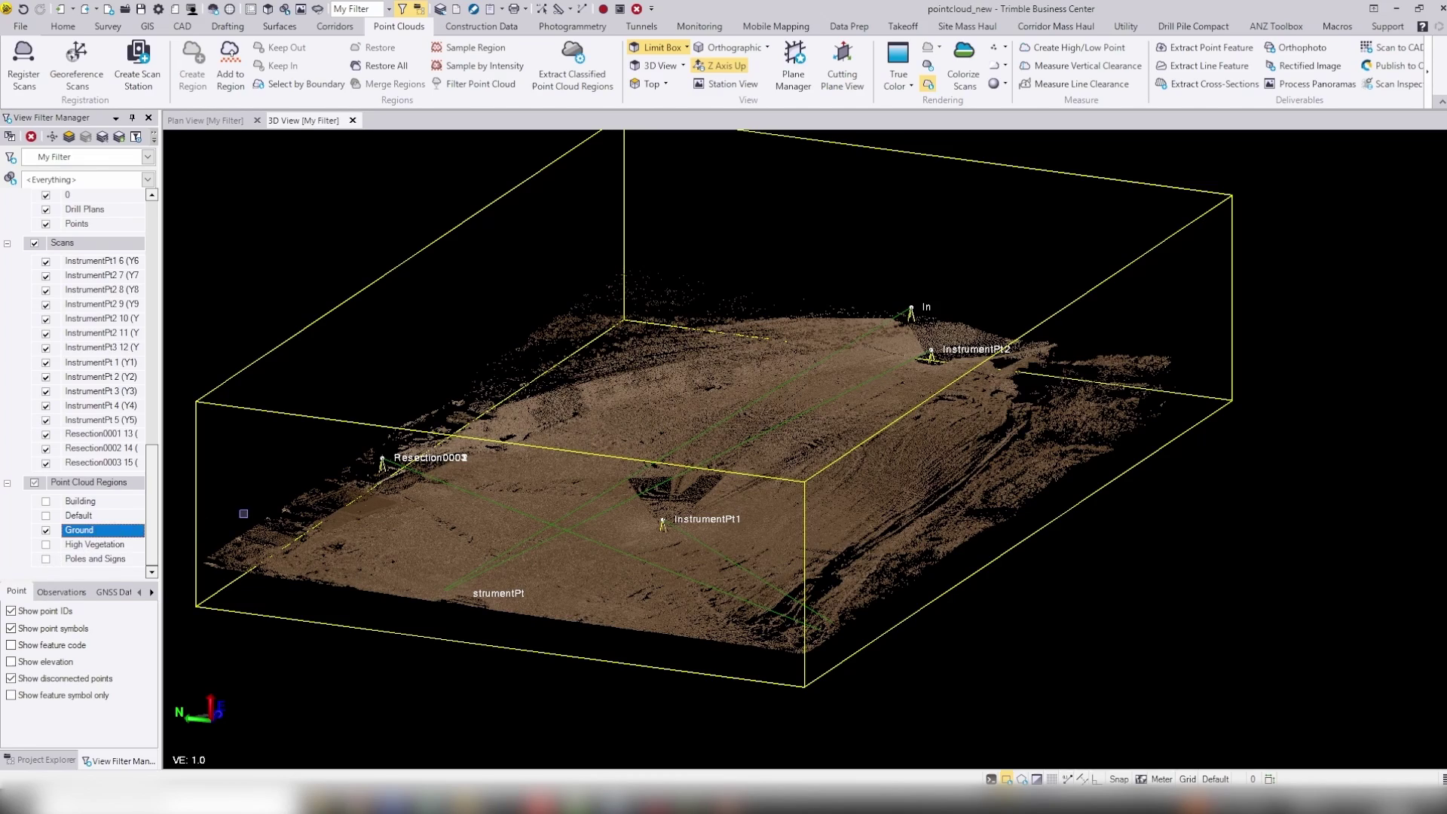
Select the remaining Ground point cloud
scroll(546, 537, "up", 3)
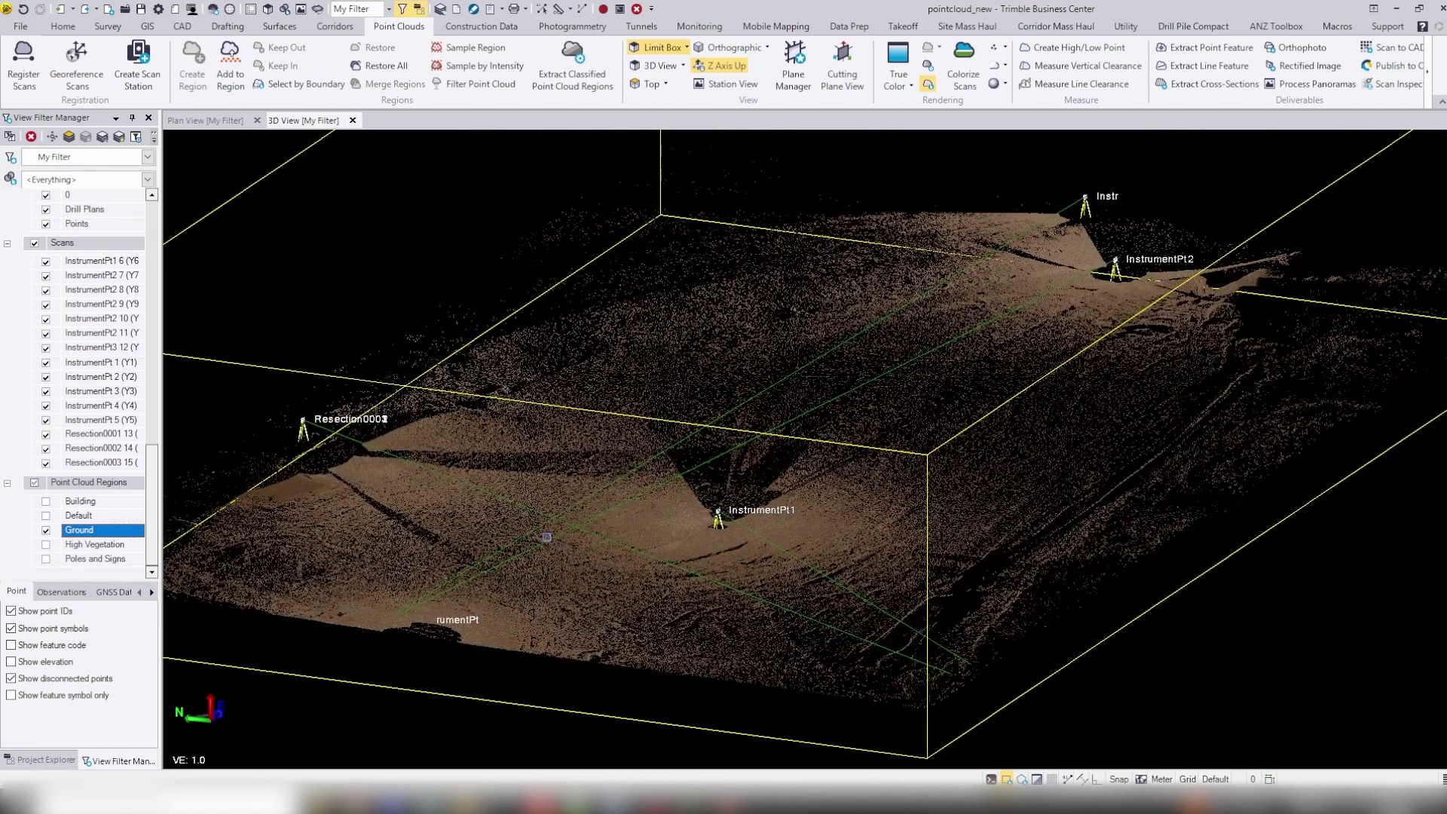
scroll(547, 537, "down", 3)
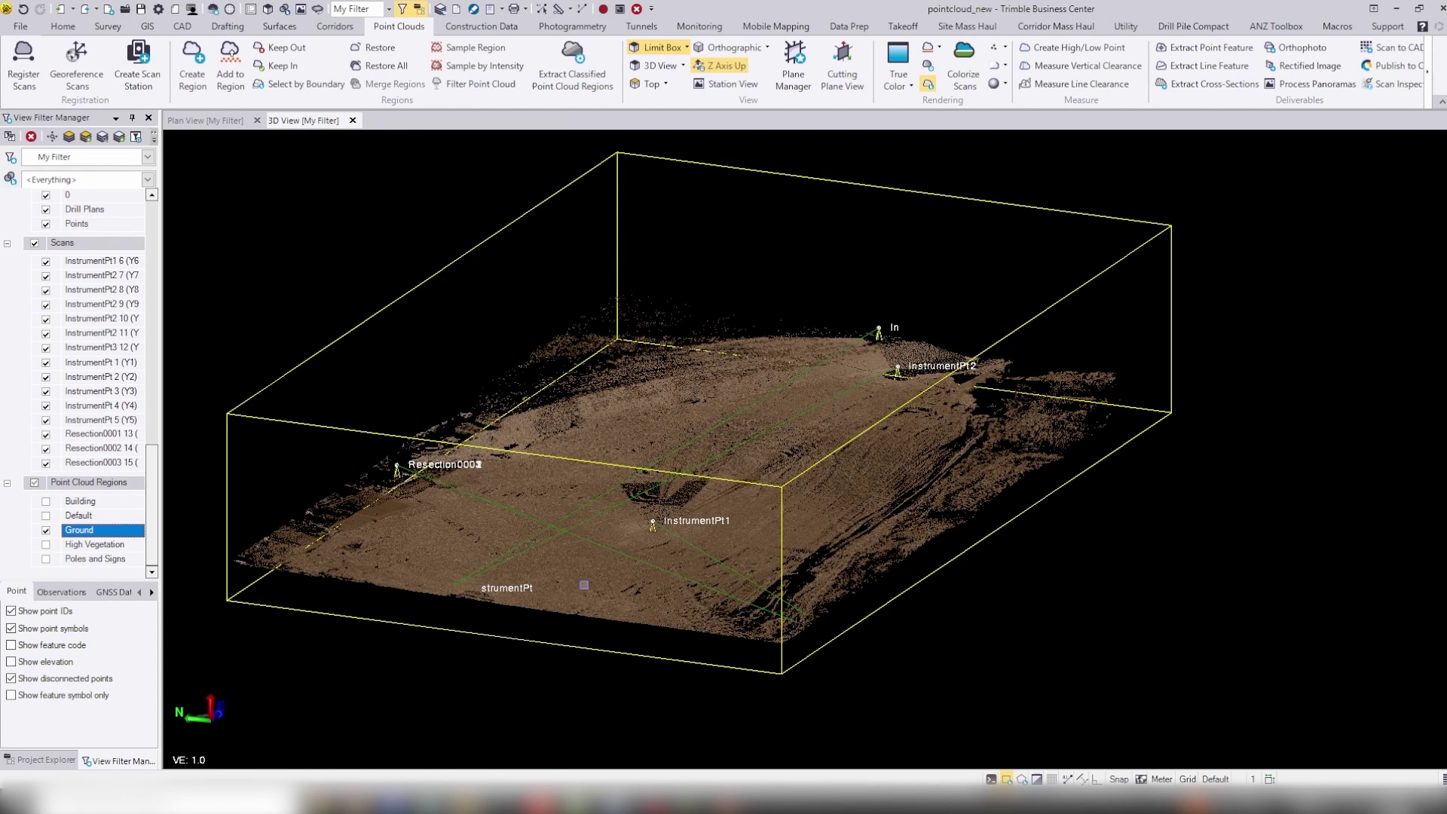
left_click(584, 585)
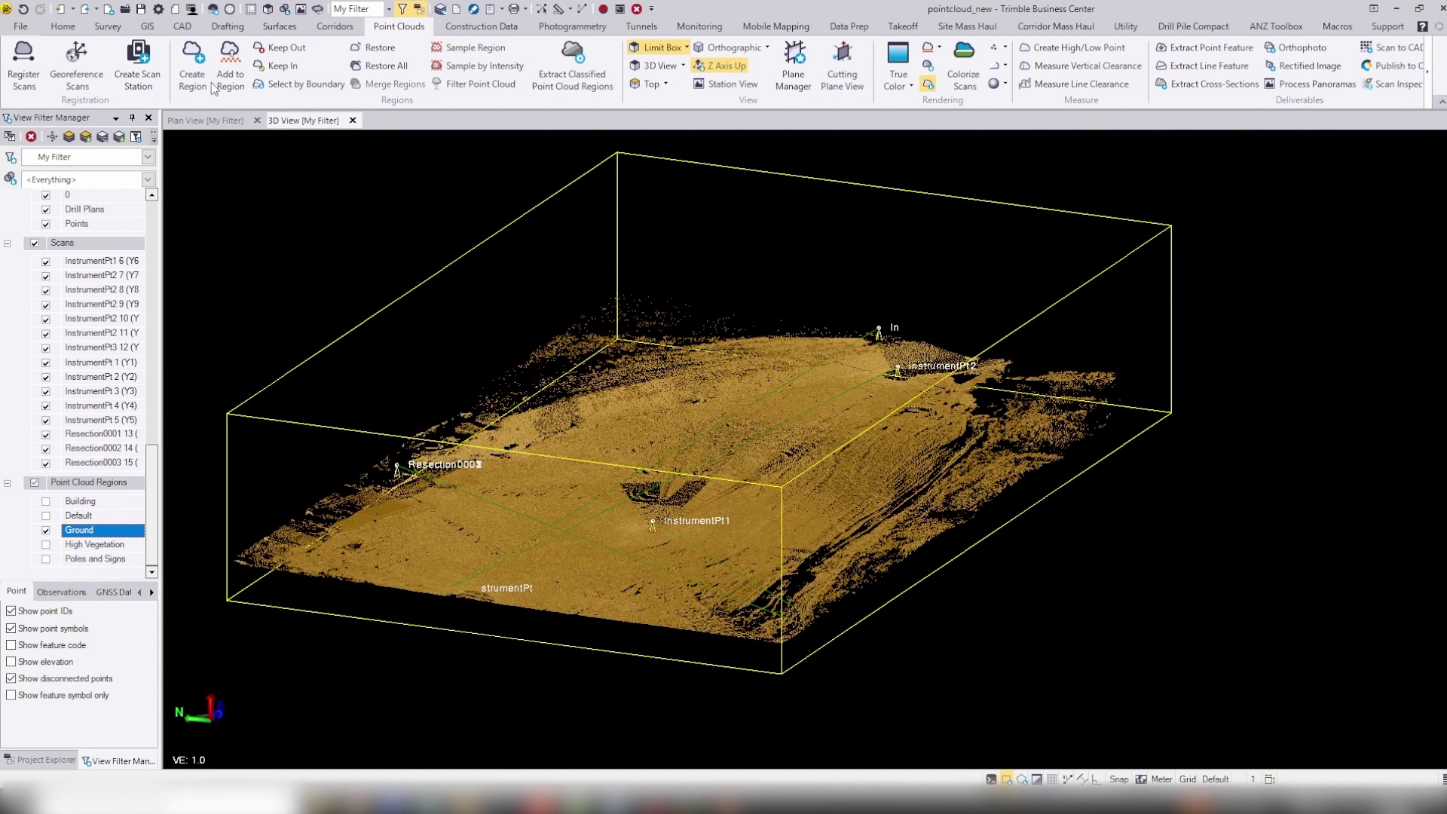
Build New Surface from the selected ground points with its colour set to Magenta
left_click(276, 26)
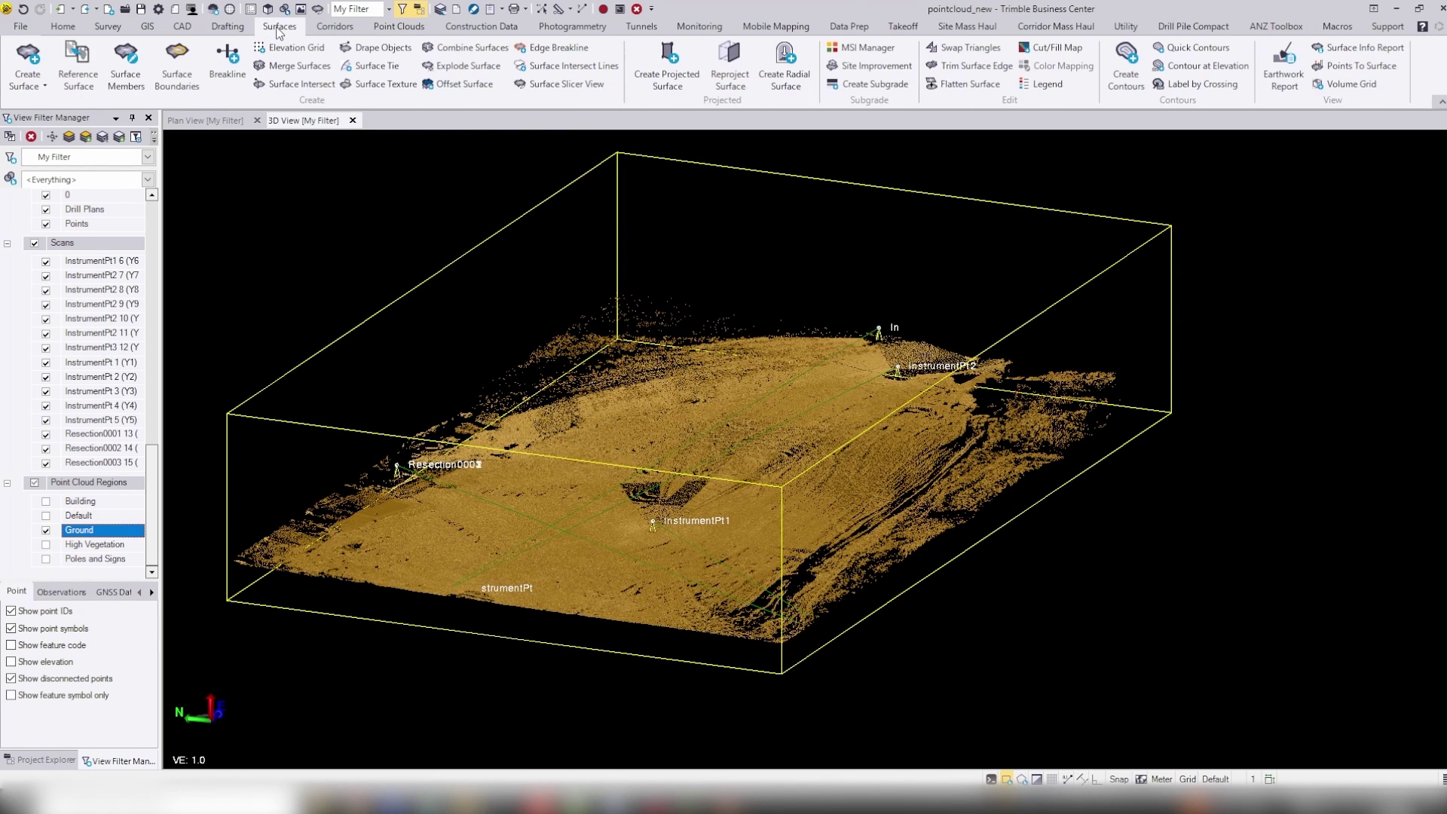
left_click(30, 58)
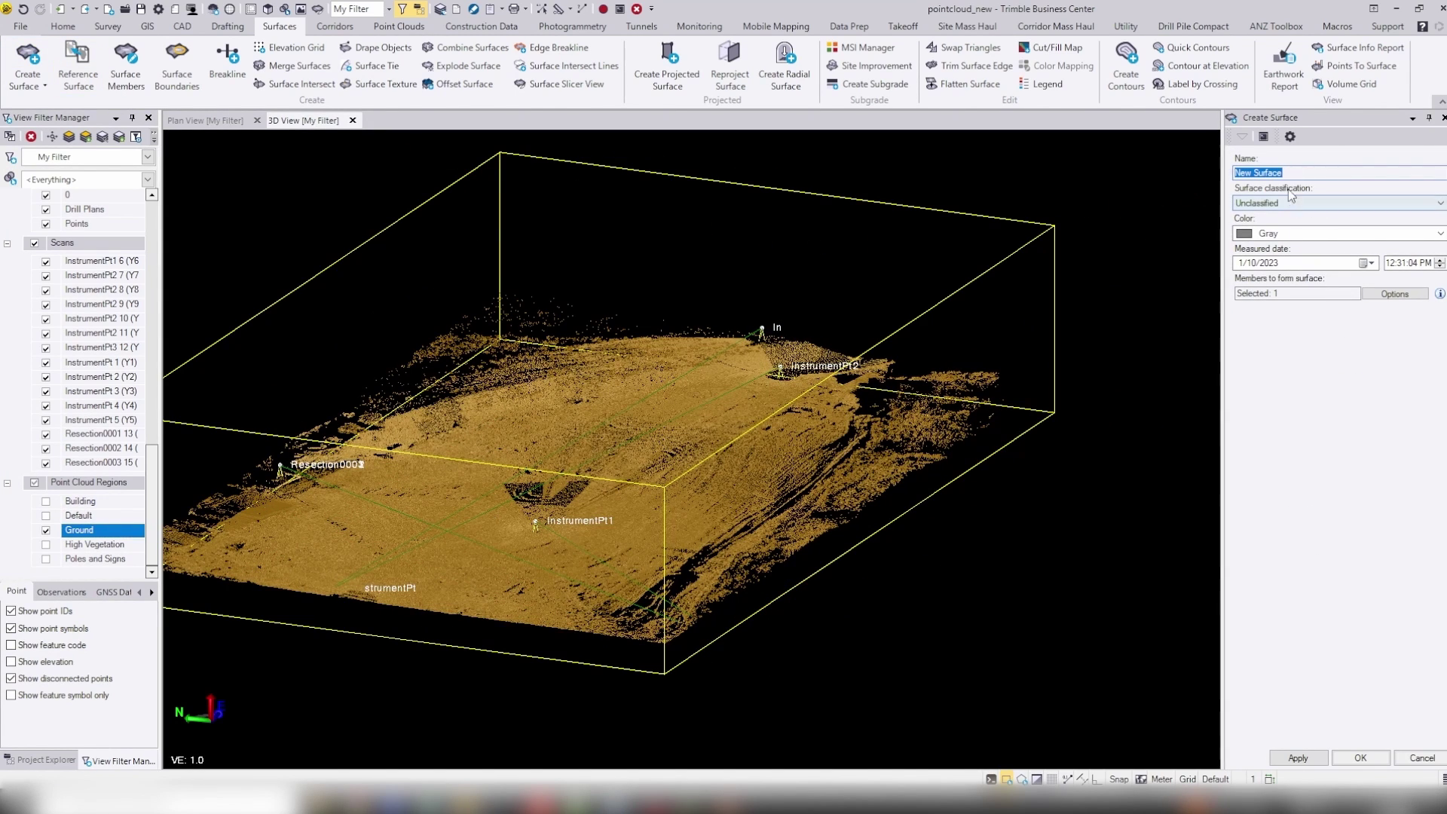
left_click(1304, 233)
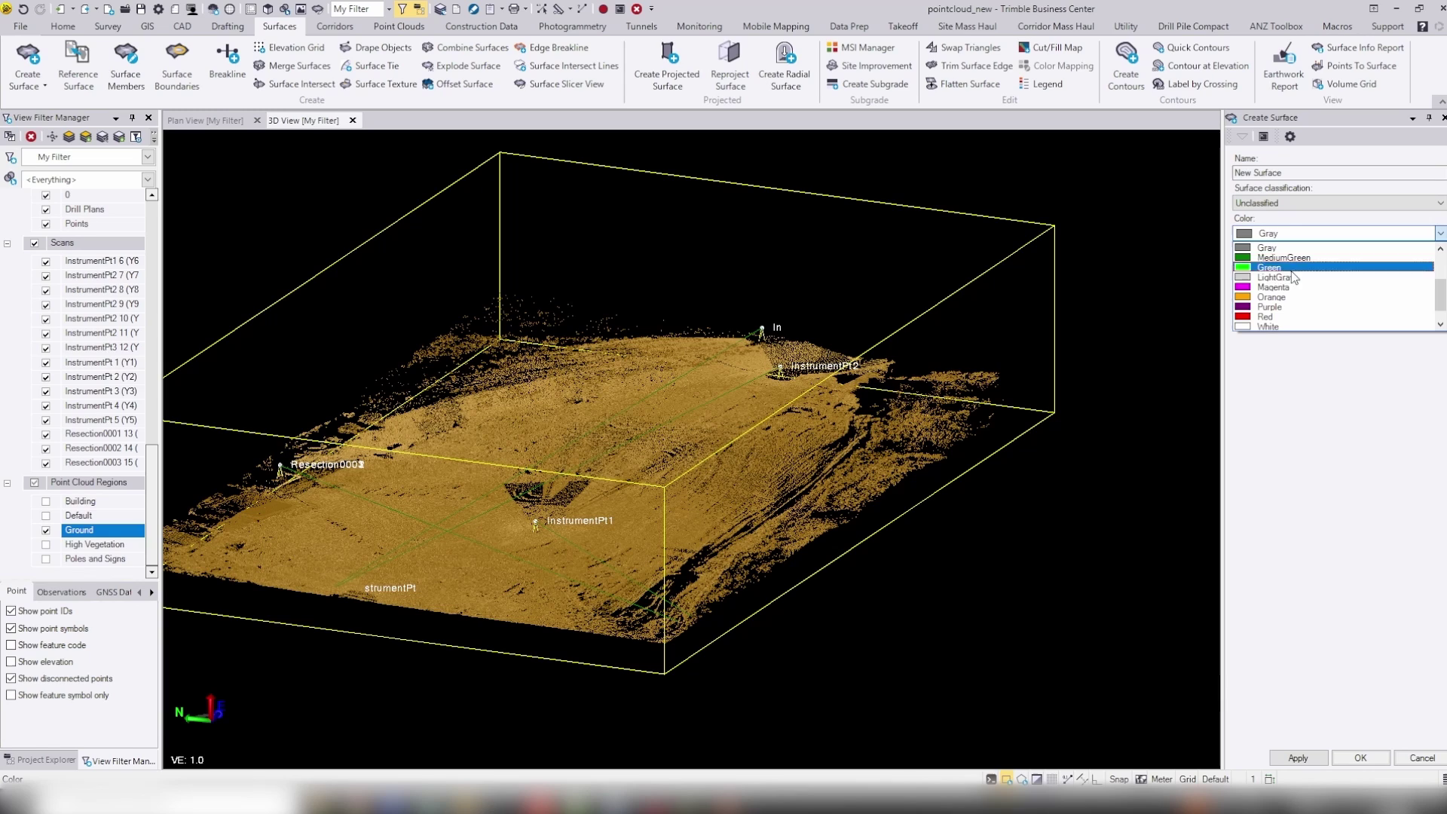
left_click(1289, 288)
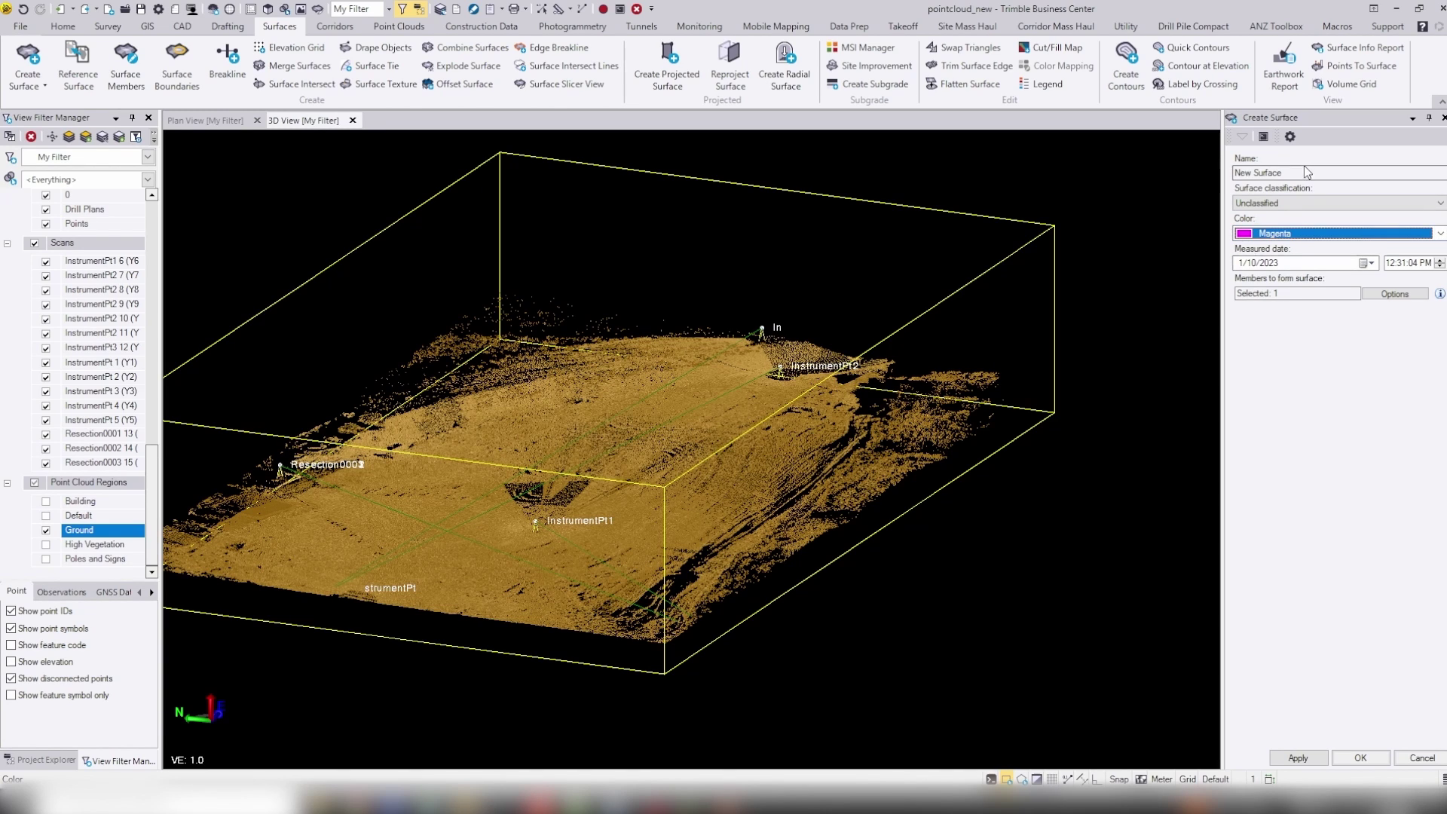
left_click(1358, 759)
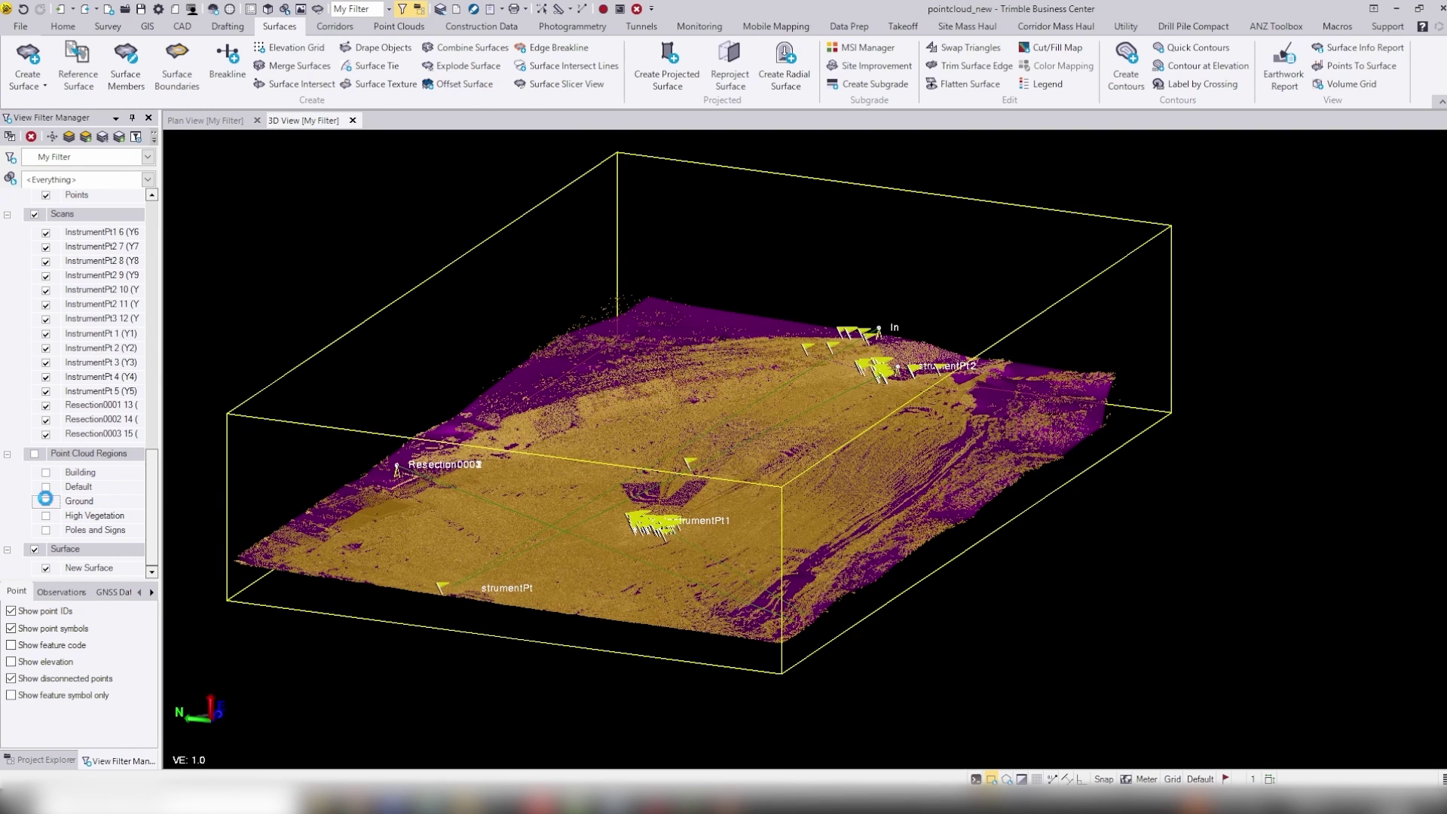
Hide the Ground region and zoom around InstrumentPt1 to inspect the magenta surface
left_click(46, 501)
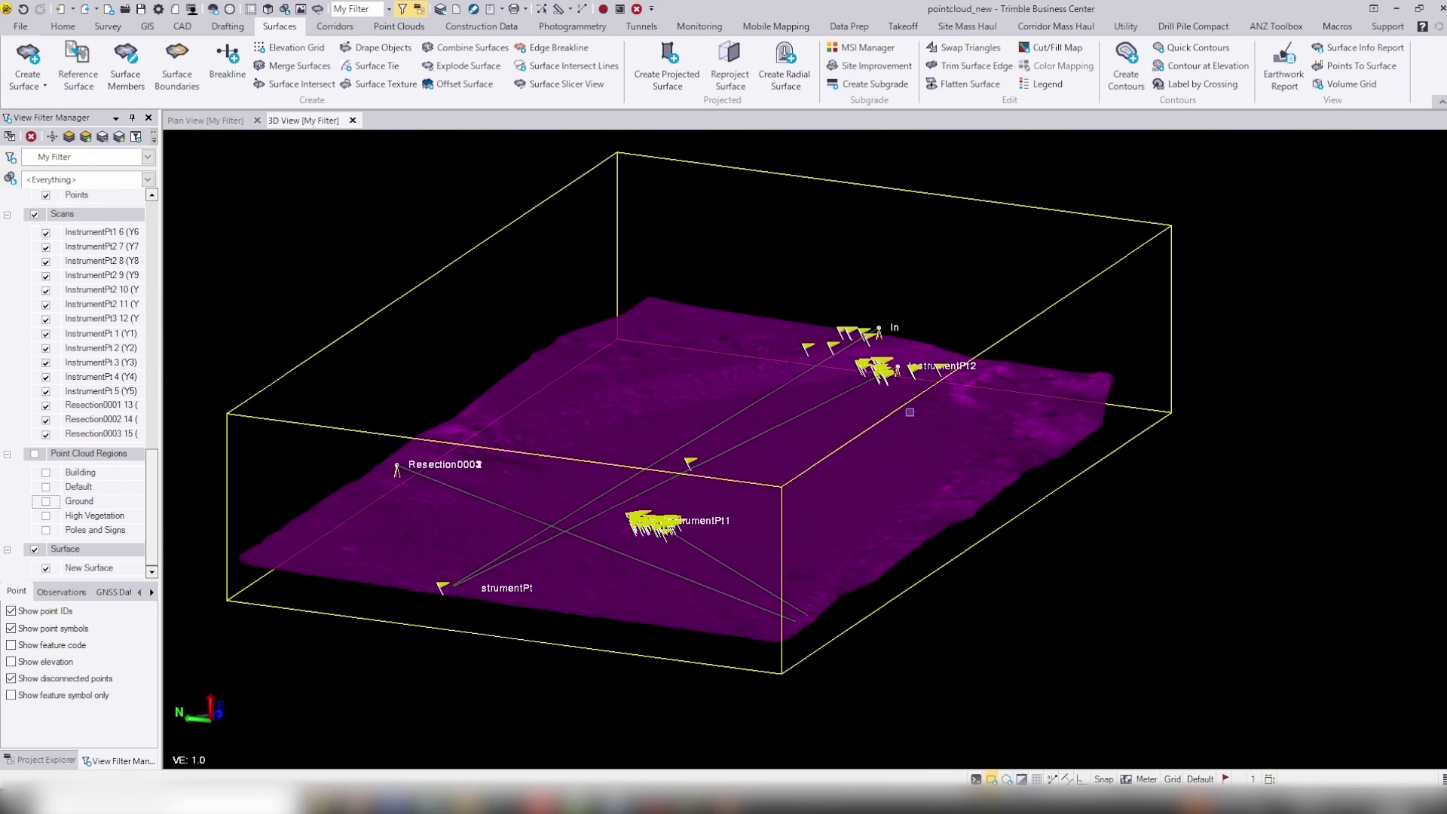
scroll(907, 410, "up", 2)
scroll(715, 404, "down", 2)
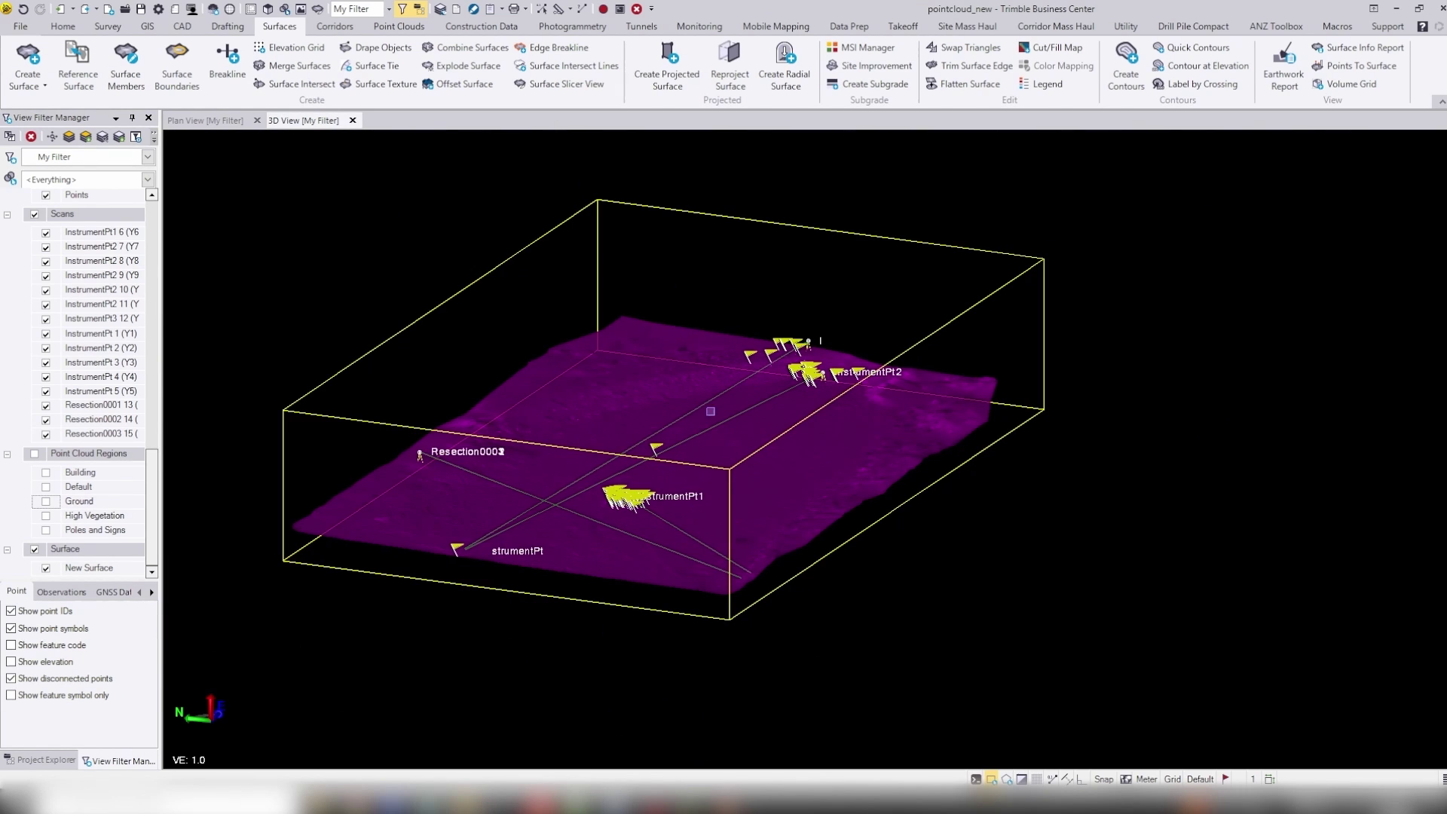
scroll(708, 411, "up", 4)
scroll(697, 427, "up", 3)
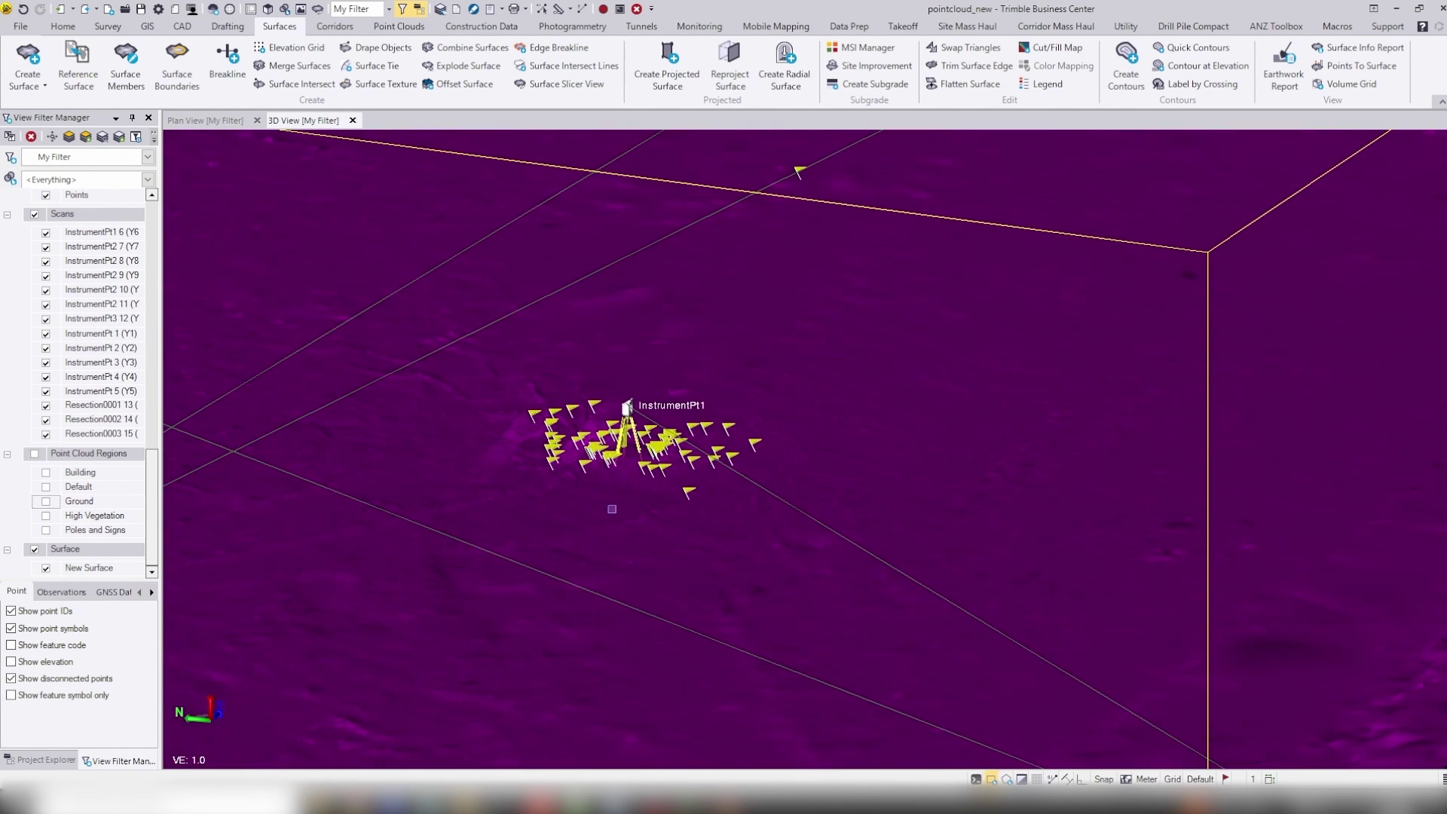
scroll(613, 509, "up", 4)
scroll(533, 333, "up", 2)
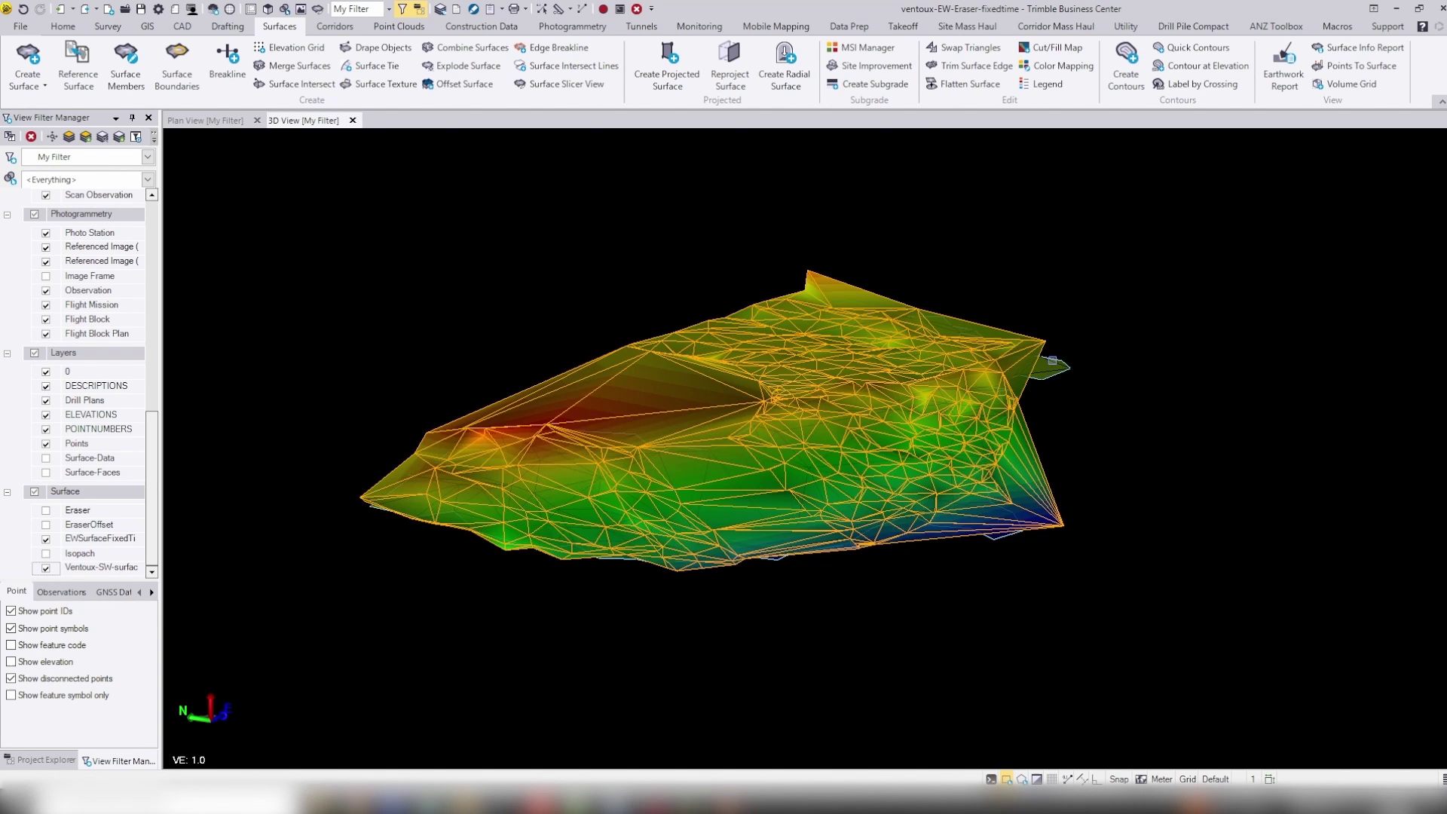
Compute a surface-to-surface earthwork report: initial EWSurfaceFixedTime, final Ventoux-SW-surface
key("Escape")
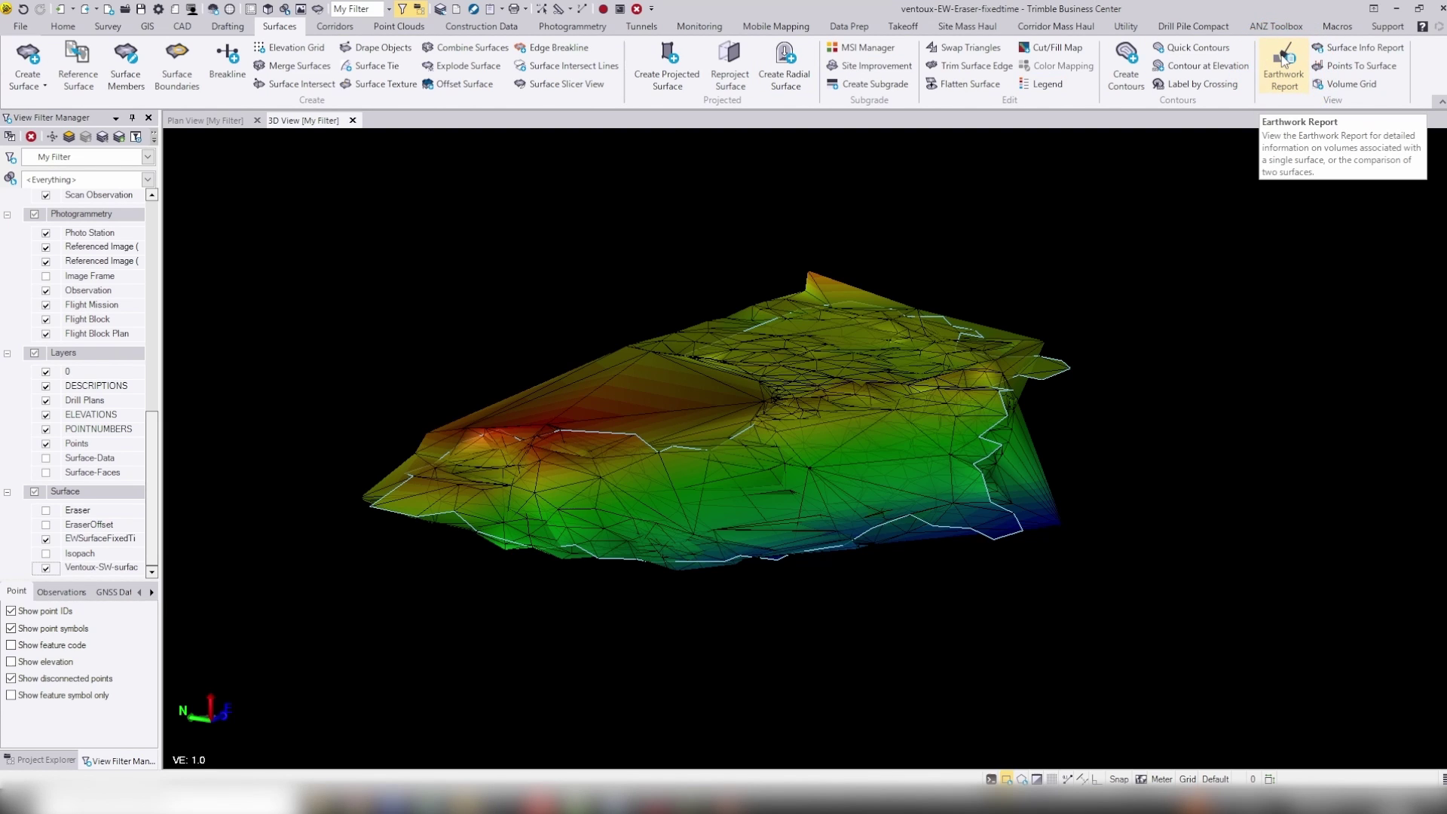
left_click(1284, 60)
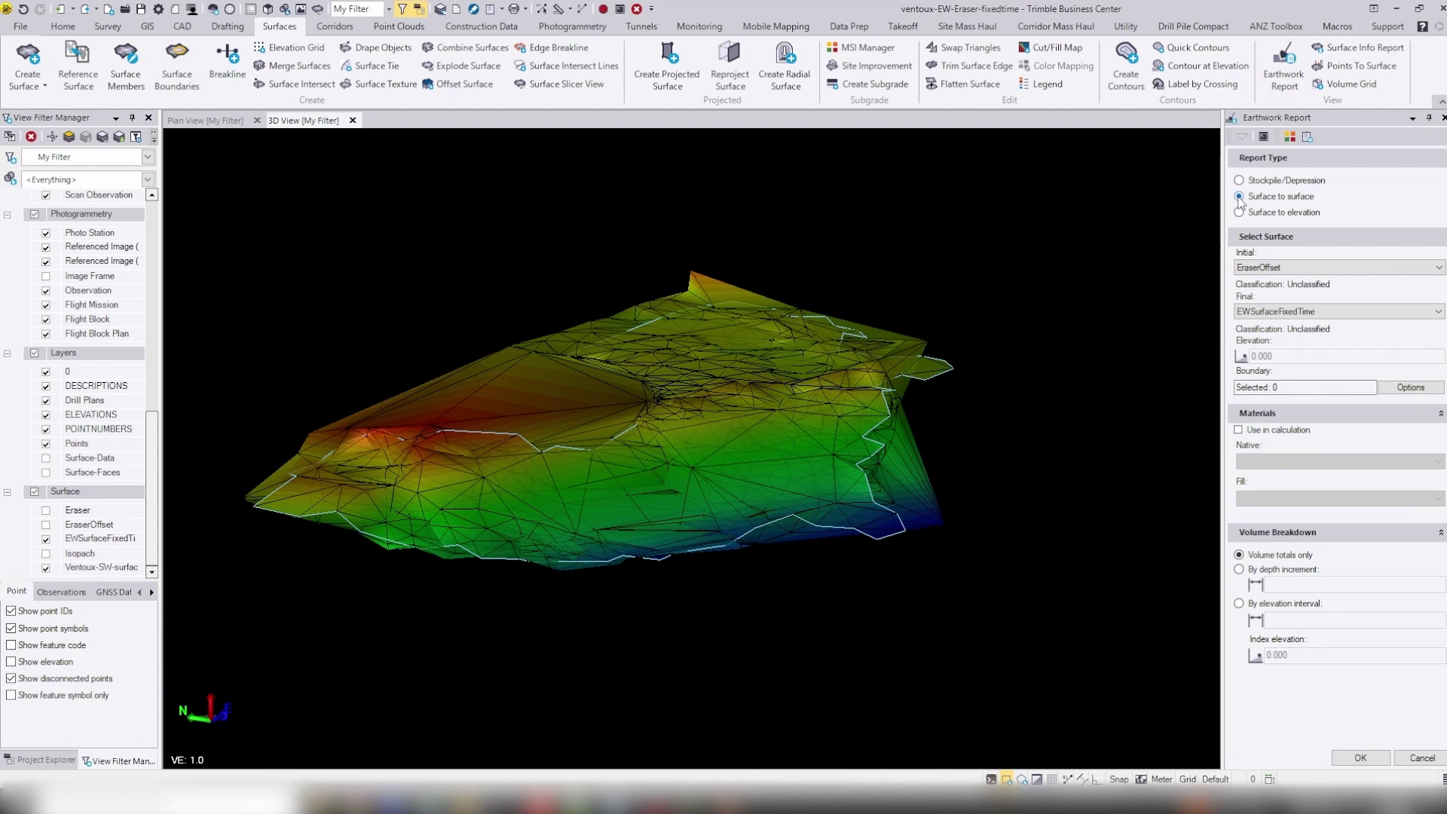
left_click(1271, 268)
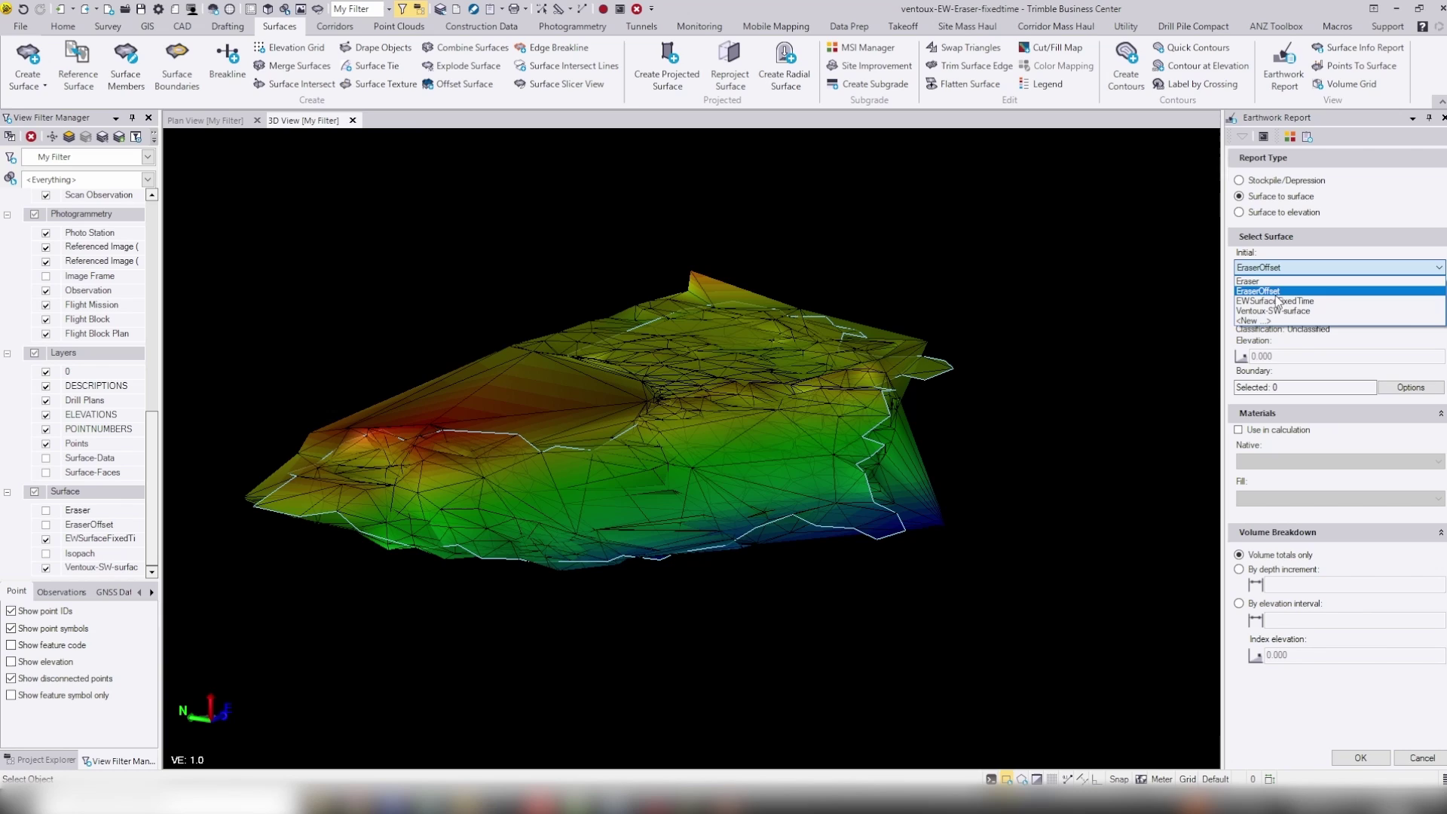
left_click(1276, 301)
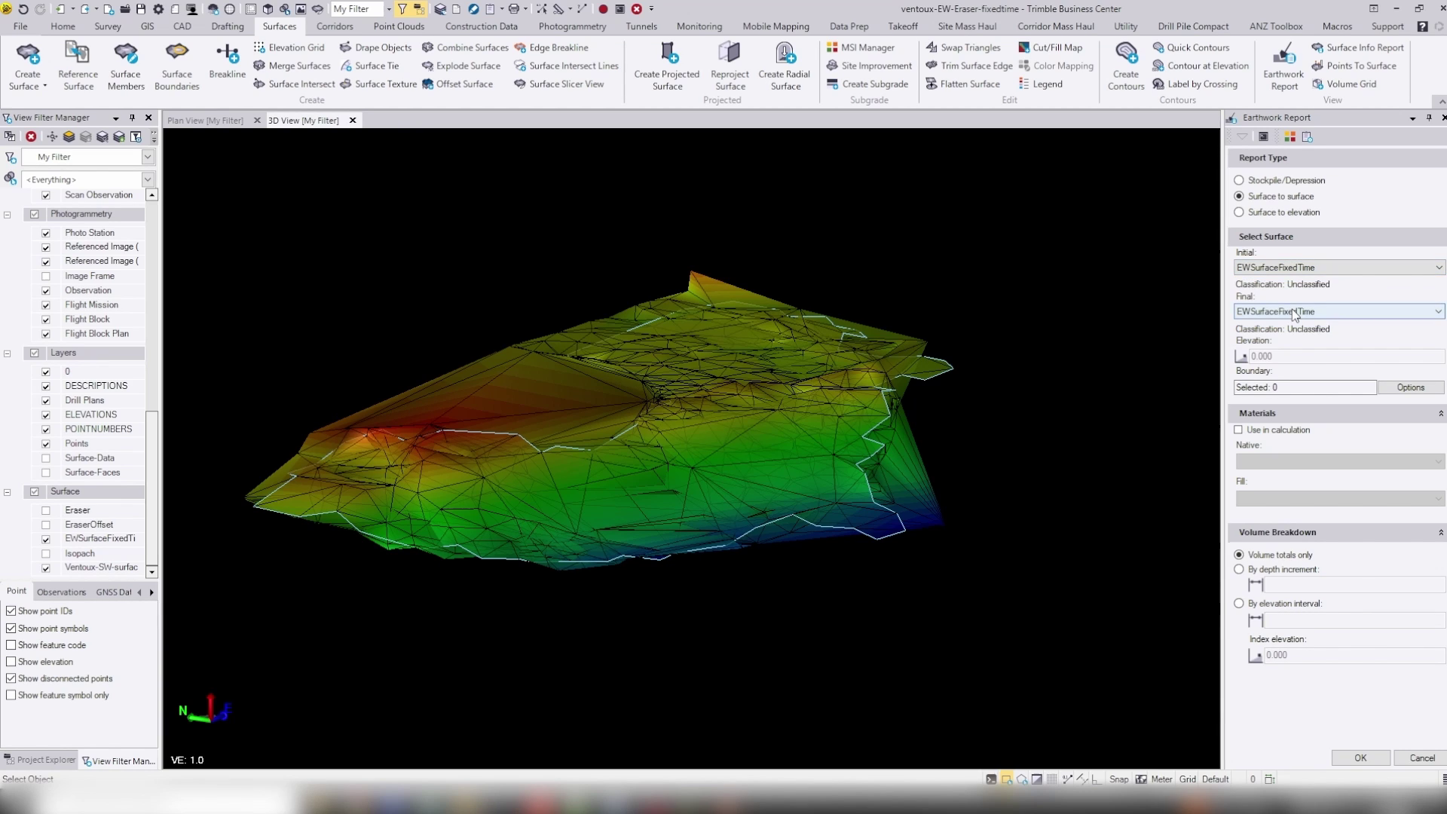
left_click(1292, 312)
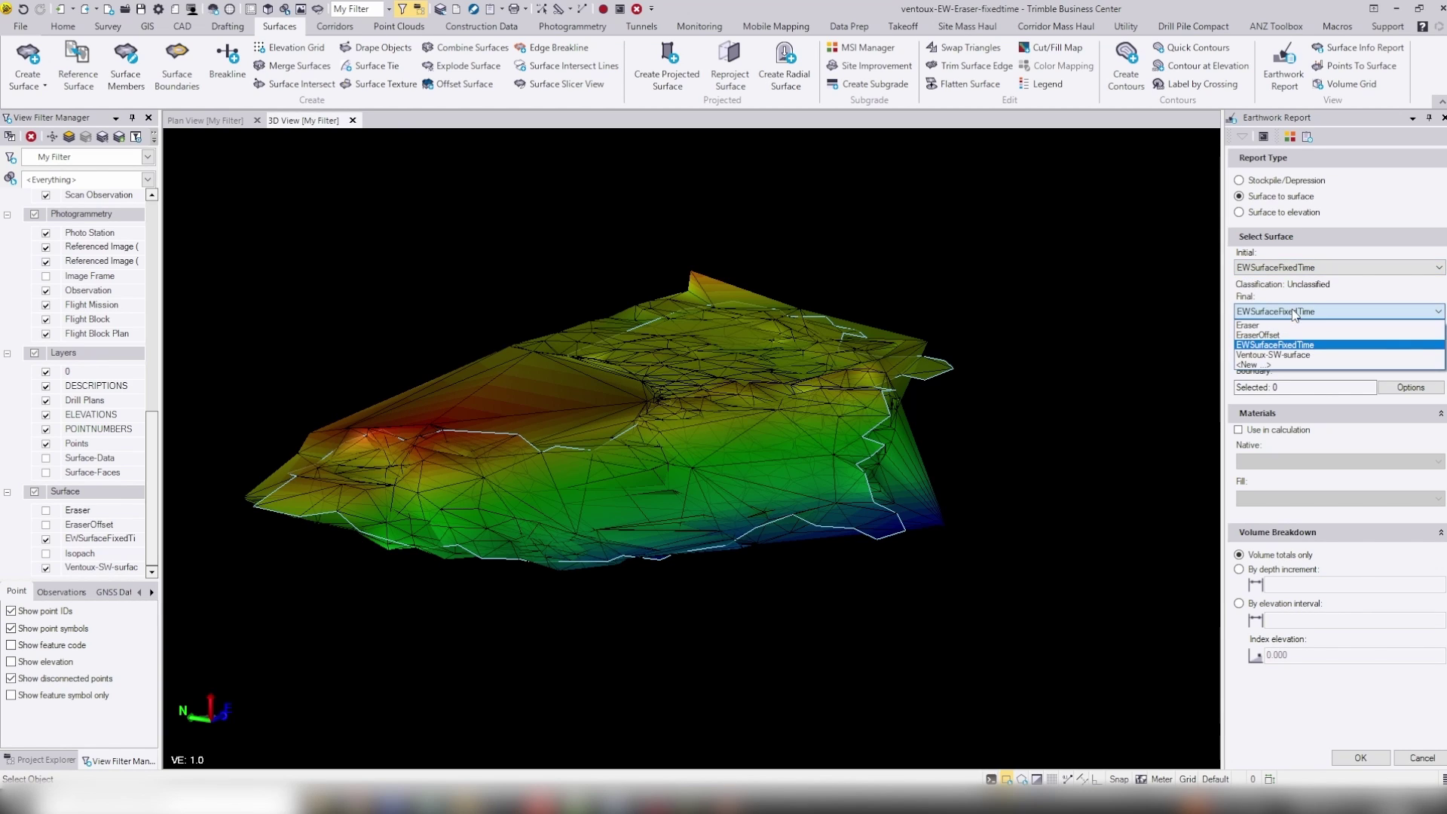
left_click(1288, 355)
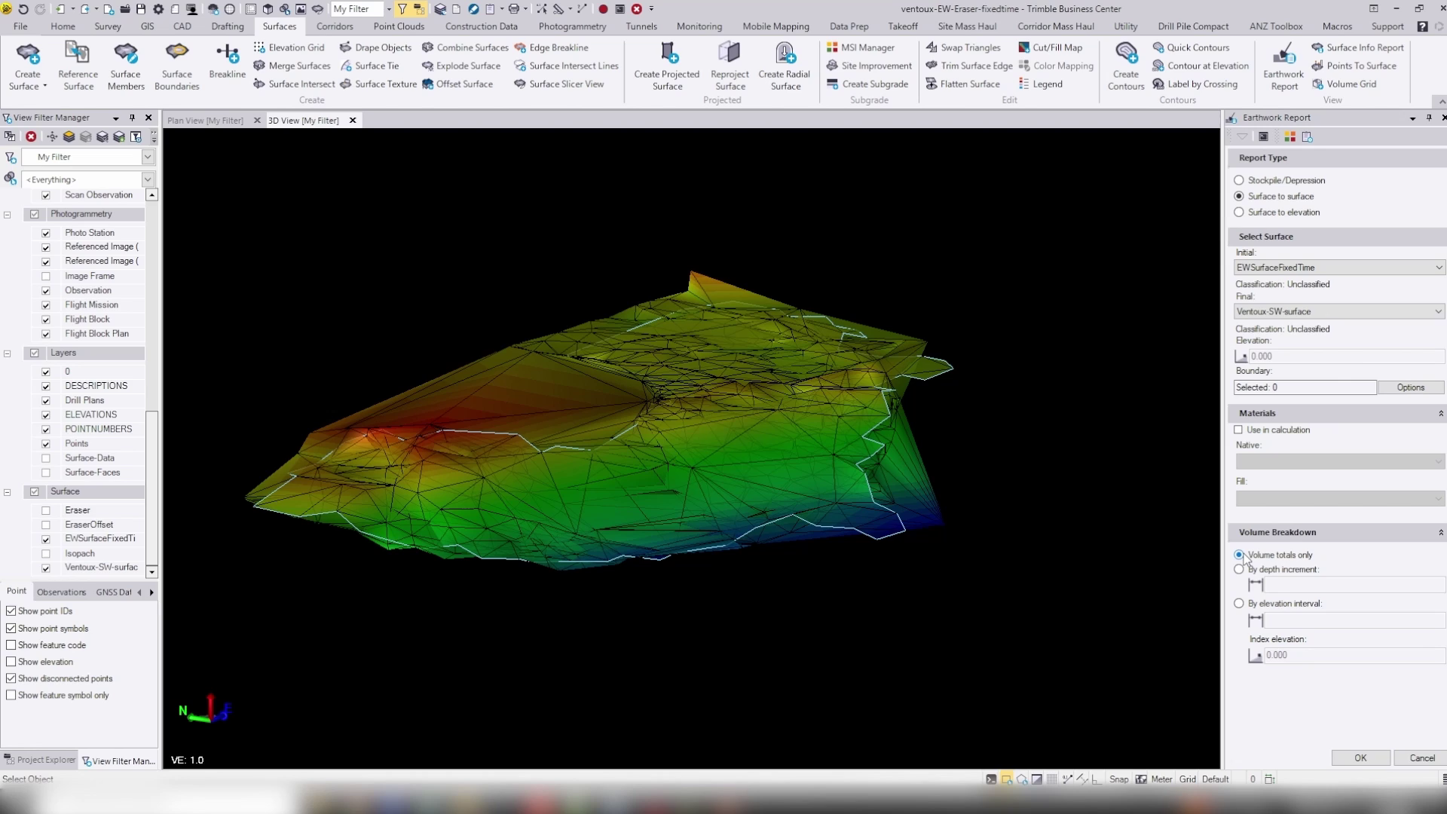
left_click(1361, 756)
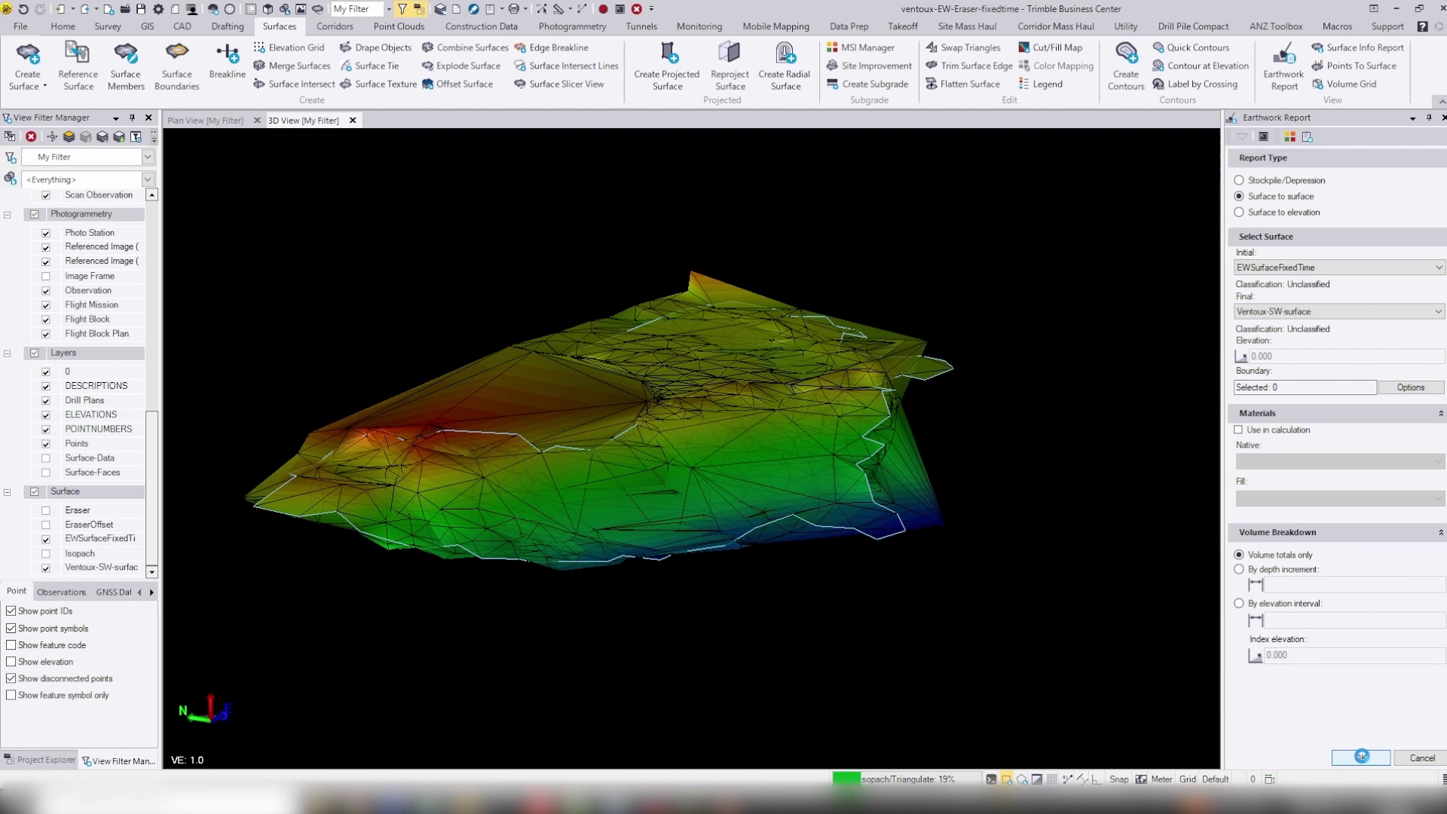